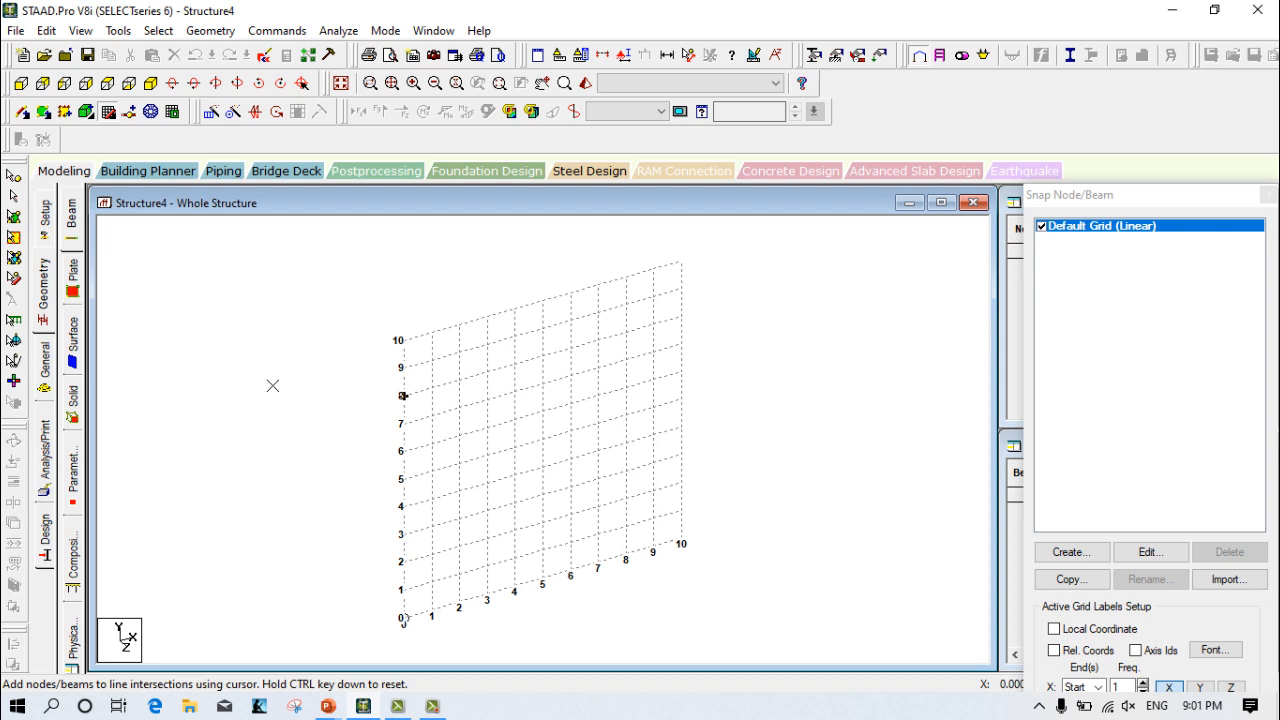
# Step: Draw a portal frame on the grid with two 6 m columns joined by a 6 m top beam, and close the grid
pyautogui.click(402, 618)
pyautogui.click(405, 451)
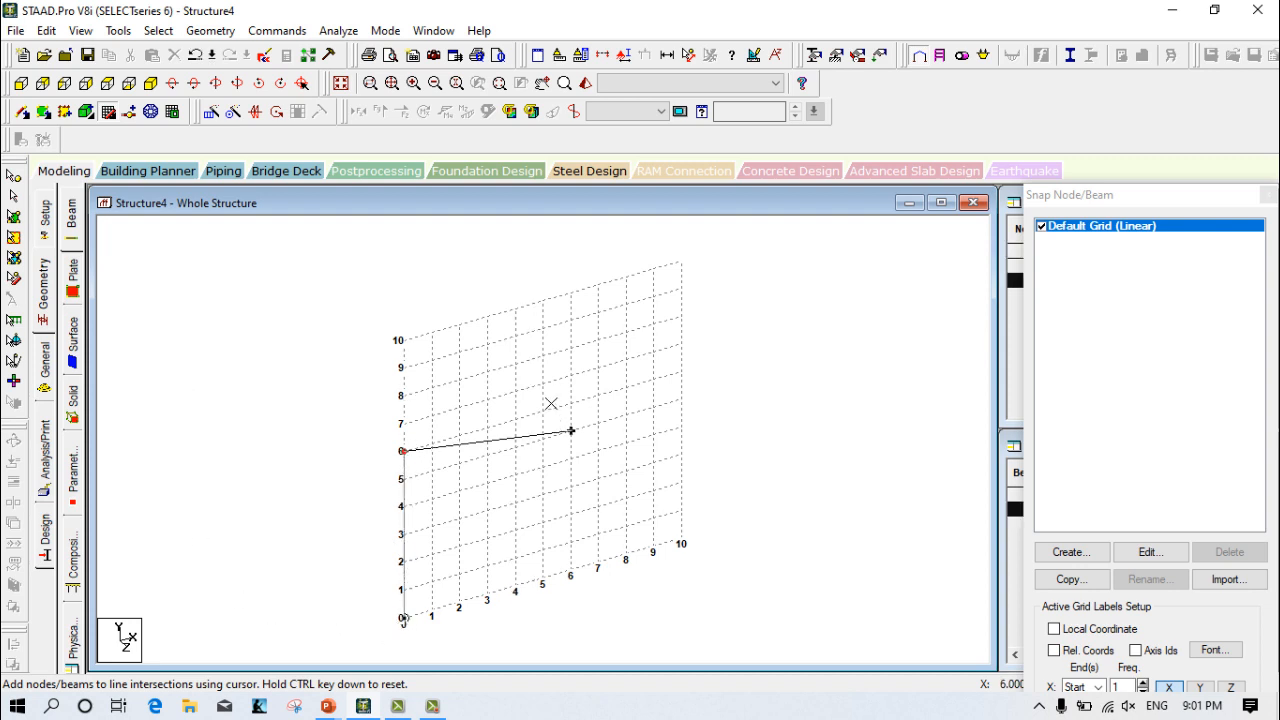
pyautogui.click(571, 403)
pyautogui.click(571, 574)
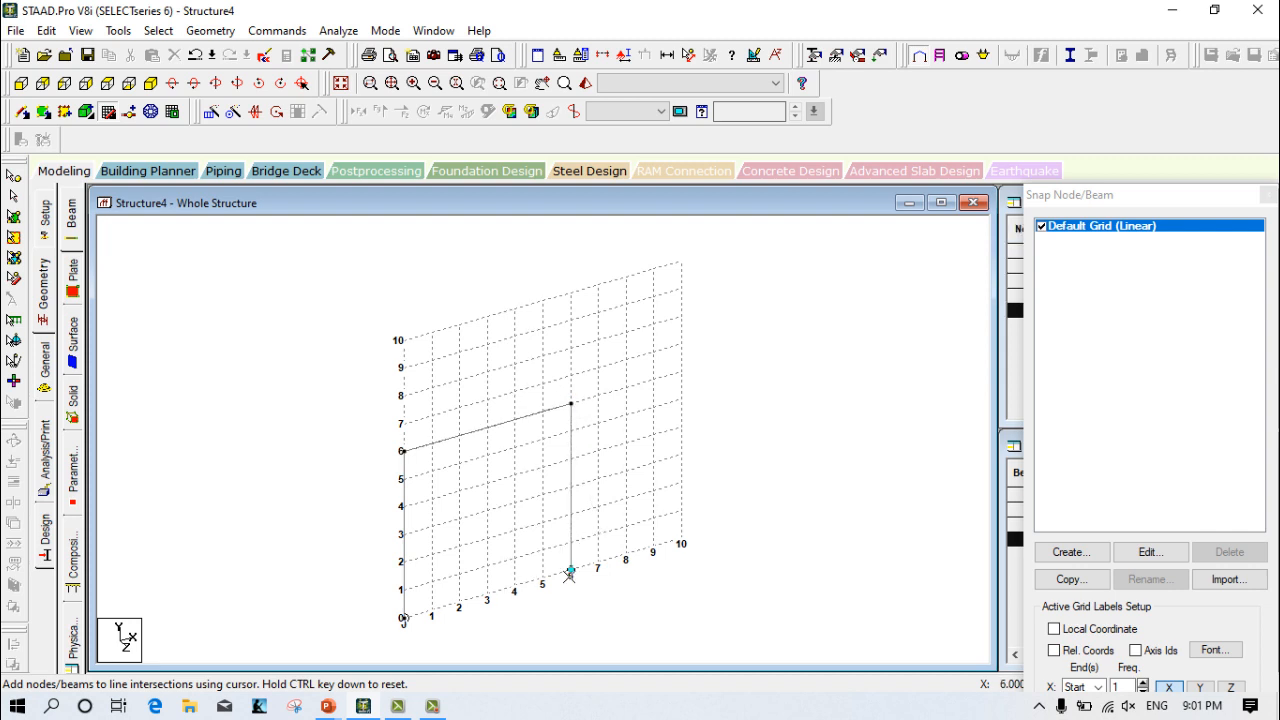
pyautogui.click(402, 340)
pyautogui.click(108, 111)
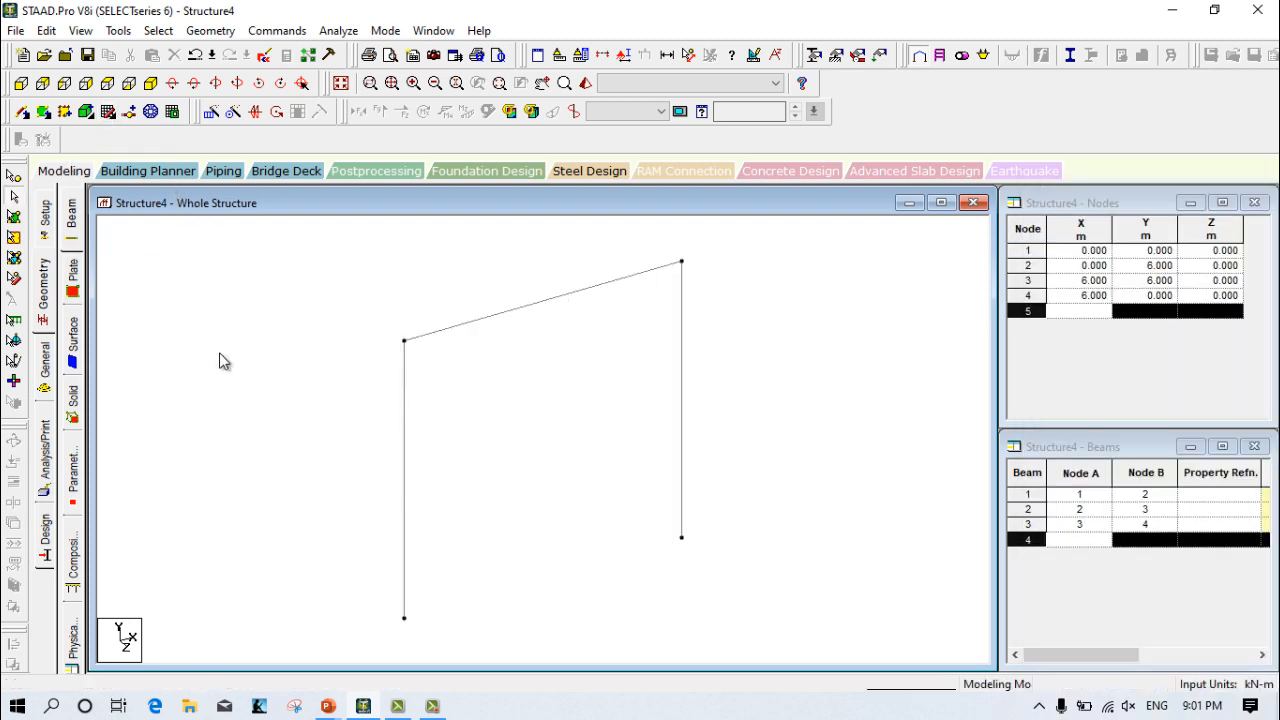
# Step: Define a rectangular concrete section with YD 0.3 m and ZD 0.3 m
pyautogui.click(45, 390)
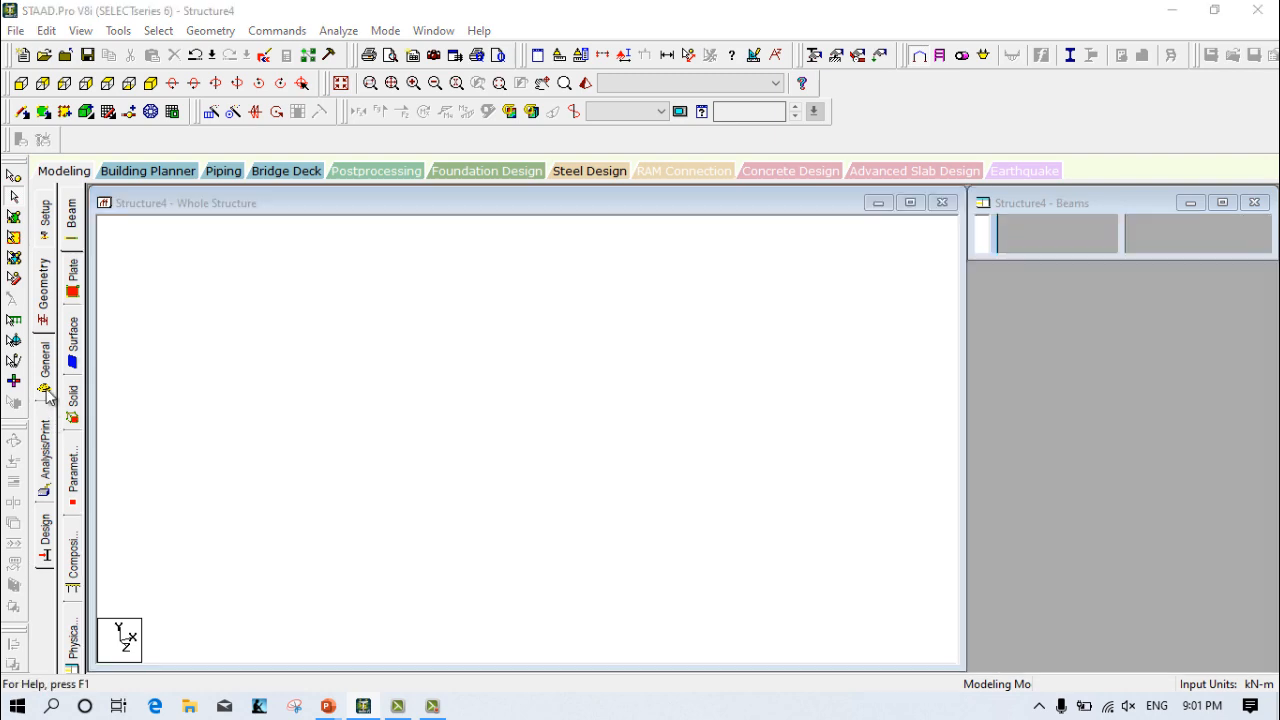
pyautogui.click(1180, 510)
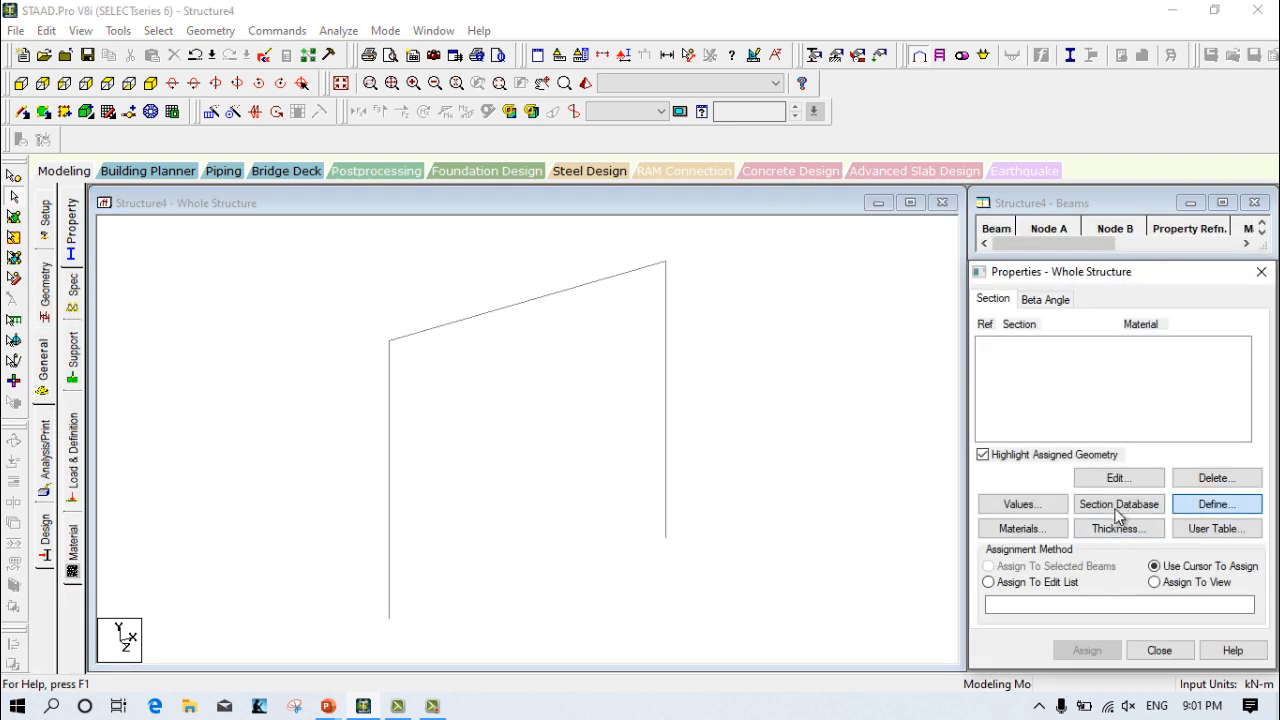
pyautogui.click(373, 206)
pyautogui.click(748, 292)
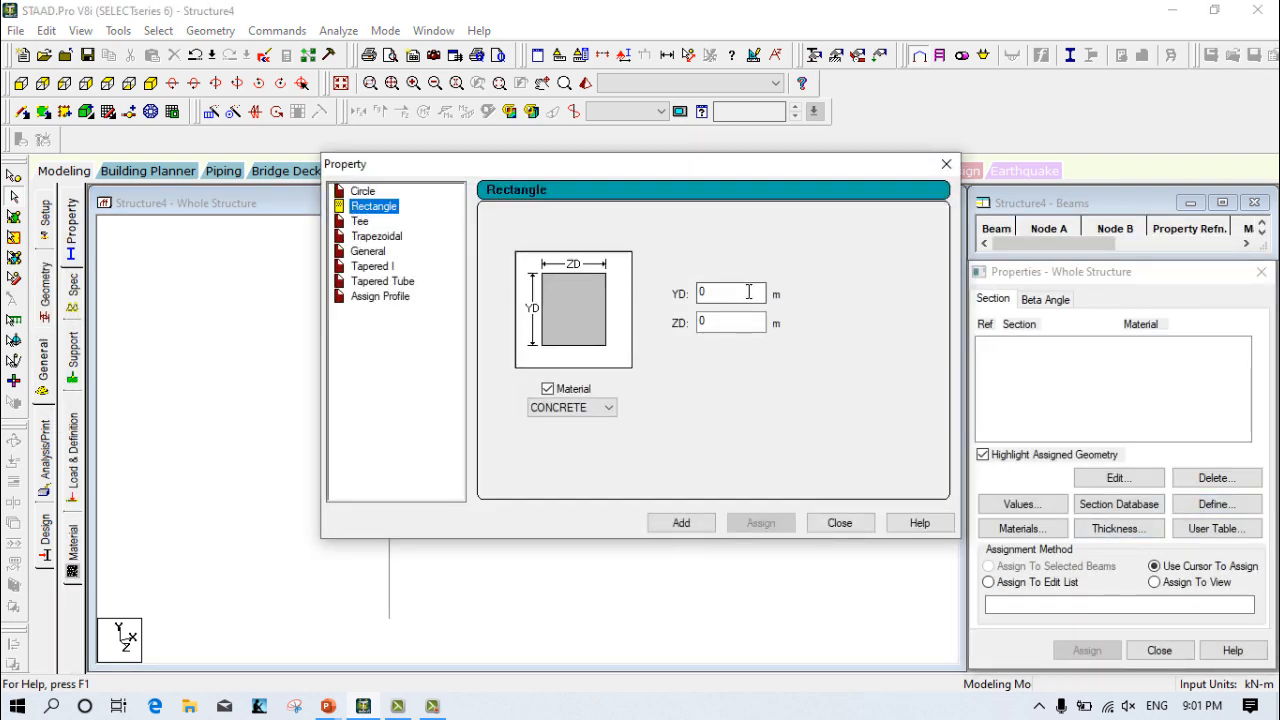
pyautogui.write('.3')
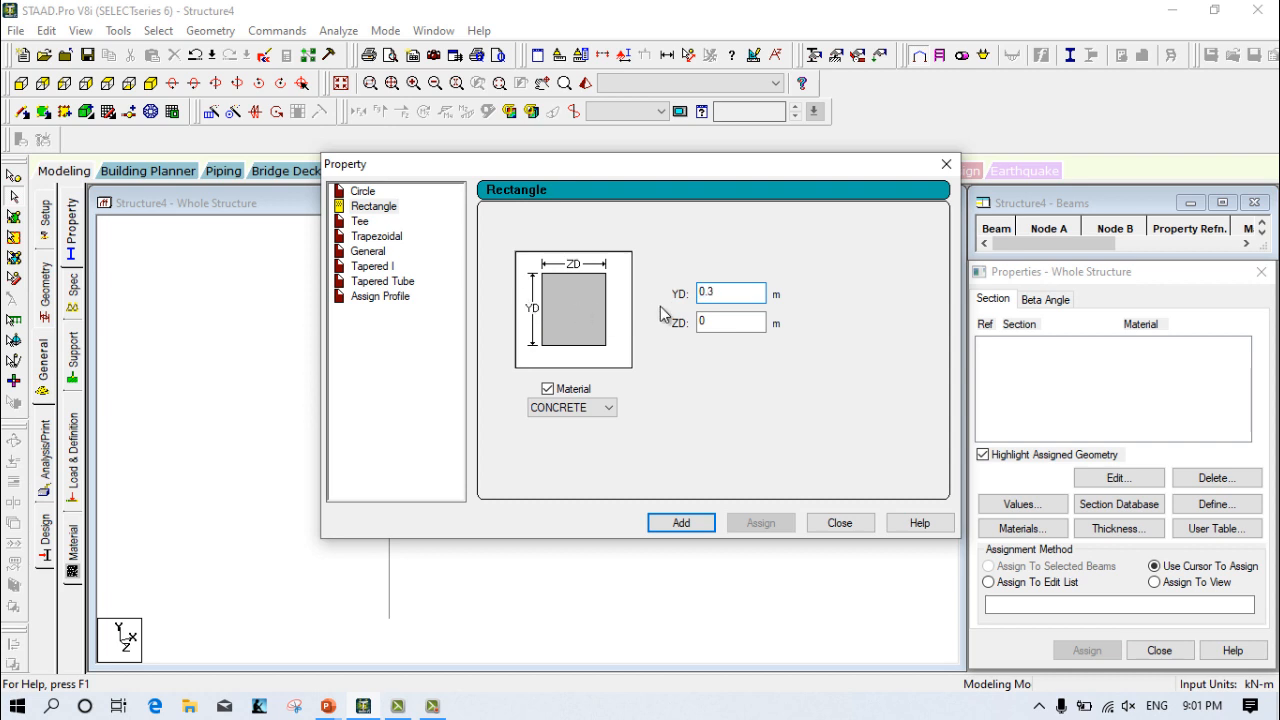
pyautogui.press('Tab')
pyautogui.write('0.3')
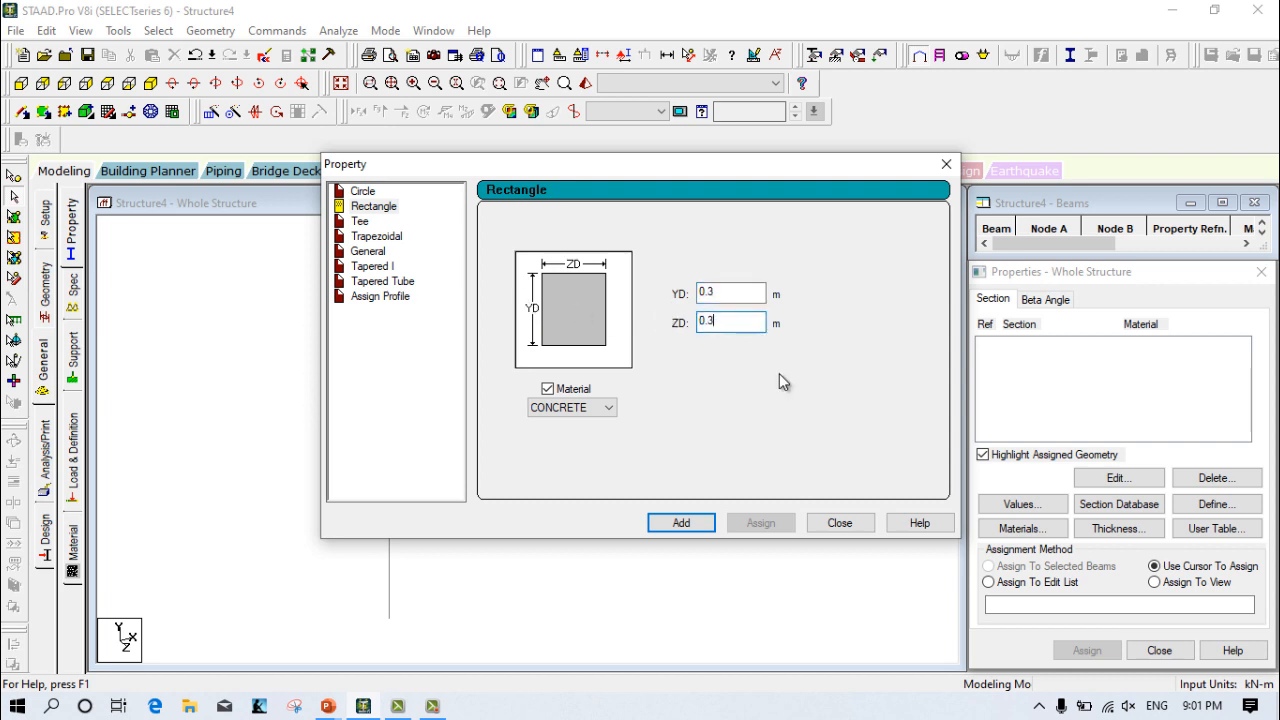
pyautogui.click(690, 522)
pyautogui.click(839, 522)
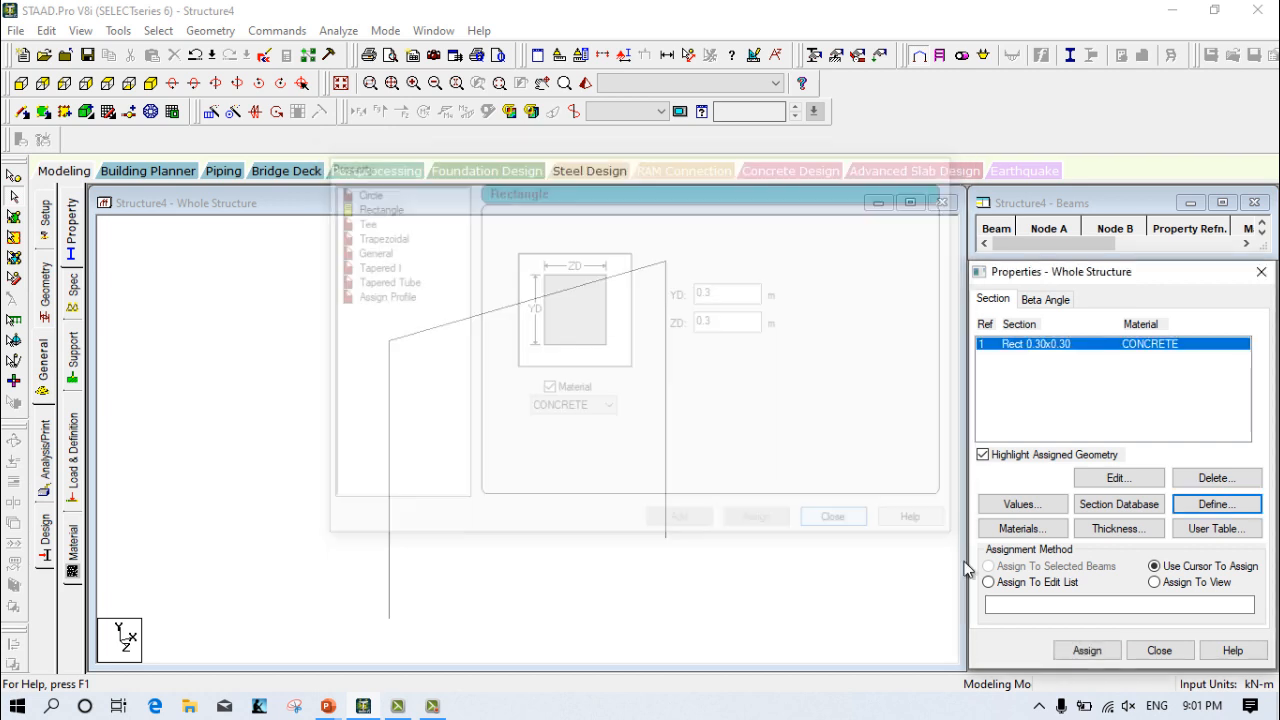
# Step: Assign the 0.30 x 0.30 rectangular section to every member in the view
pyautogui.click(1155, 582)
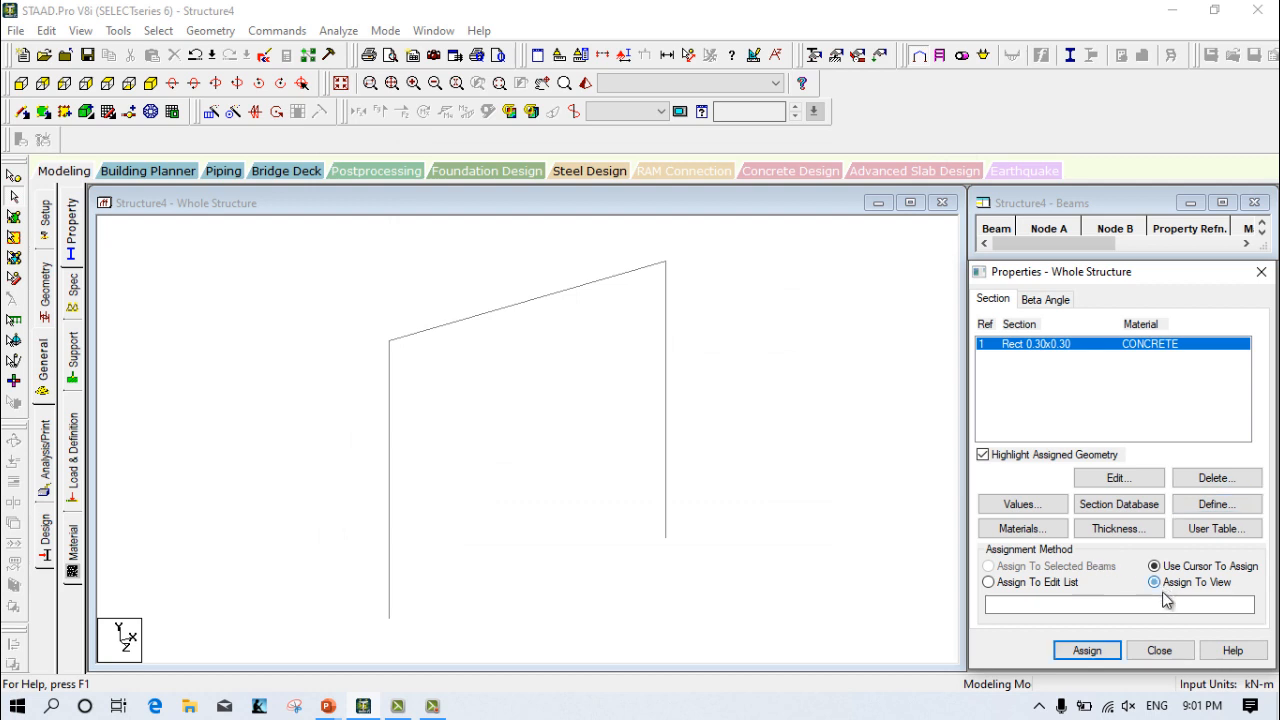
pyautogui.click(1087, 650)
pyautogui.click(1150, 515)
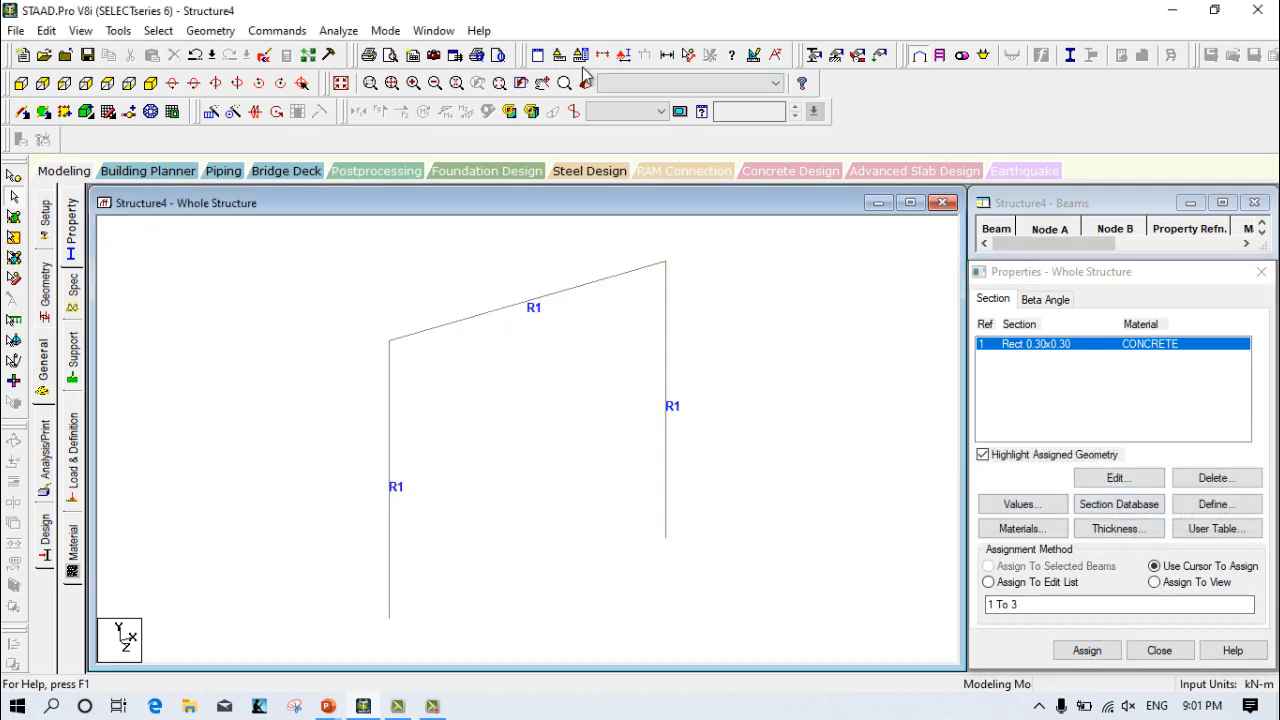
# Step: Examine the beam-column corner joints of the frame in the 3D rendered view, and close that view
pyautogui.click(565, 176)
pyautogui.scroll(5, 500, 303)
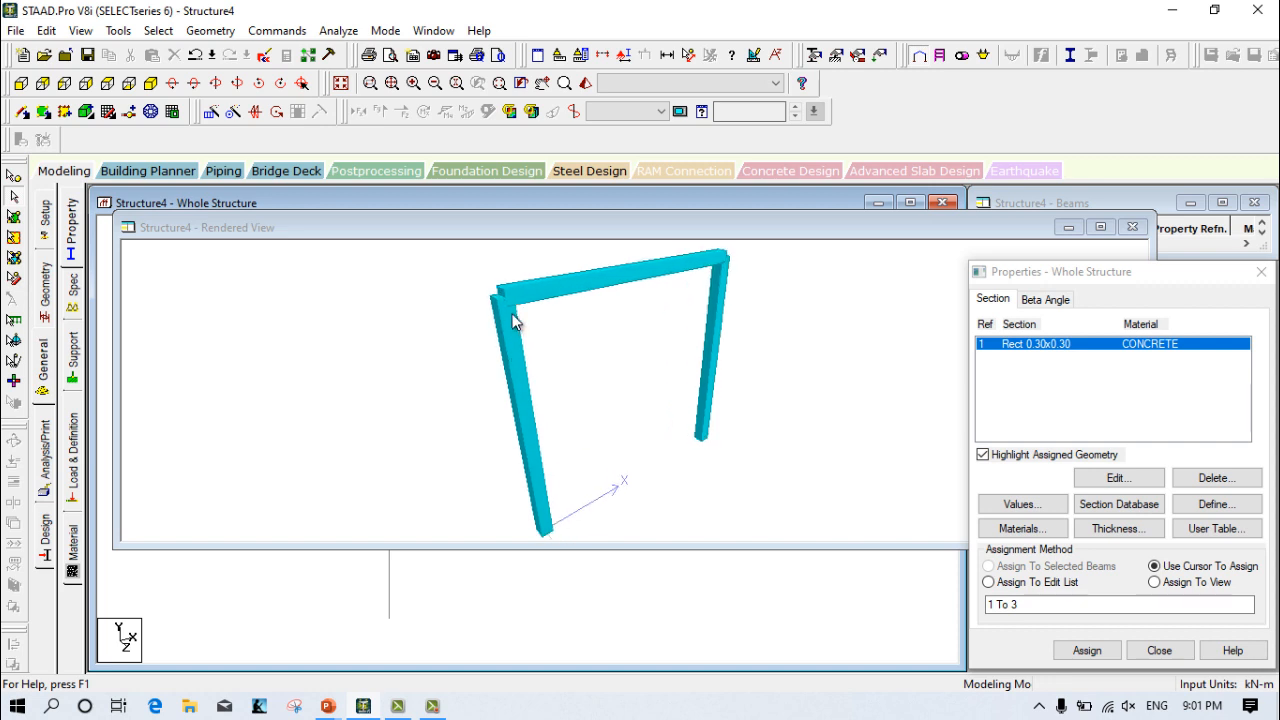
pyautogui.scroll(2, 510, 321)
pyautogui.moveTo(506, 320); pyautogui.dragTo(413, 389)
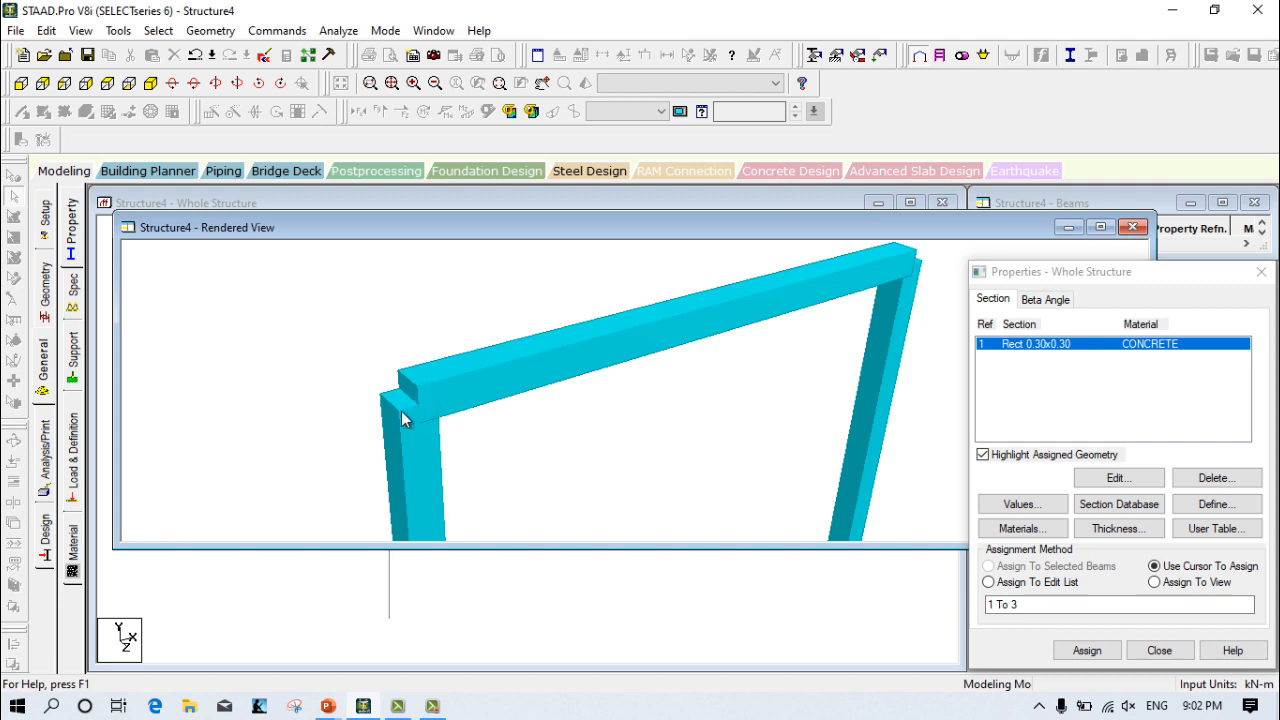
pyautogui.moveTo(680, 446); pyautogui.dragTo(556, 394)
pyautogui.rightClick(829, 356)
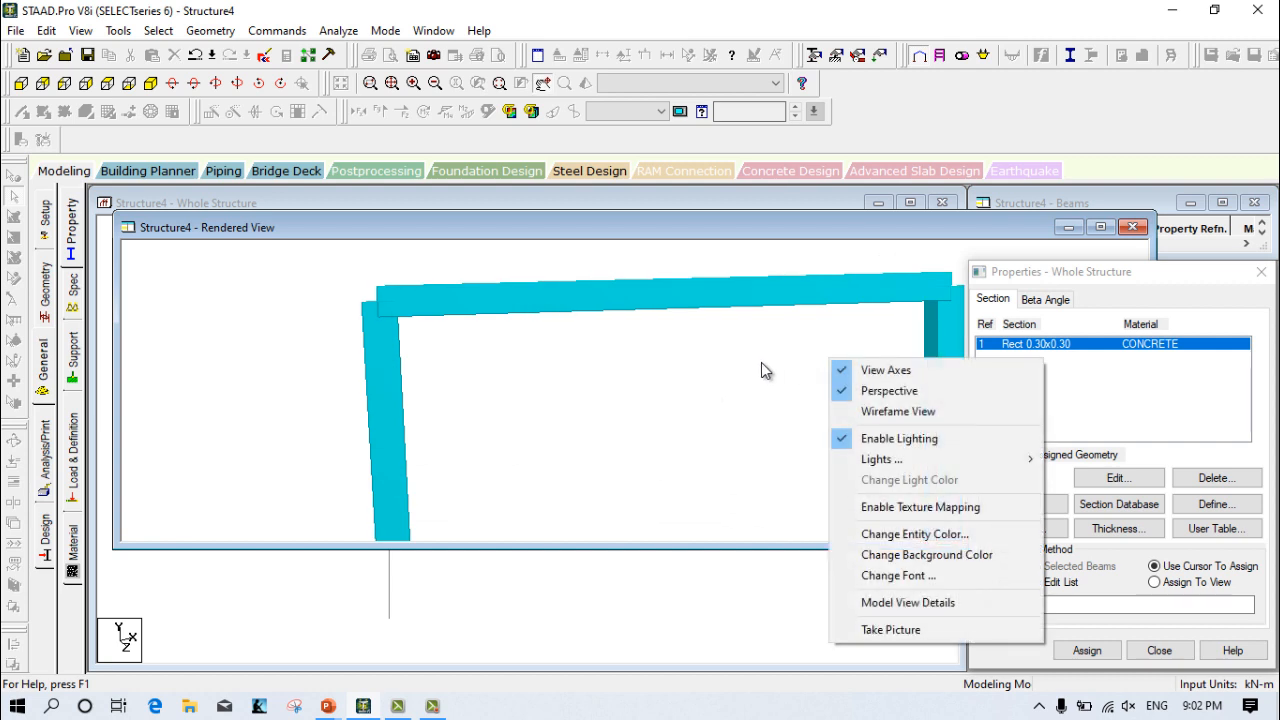
pyautogui.click(775, 378)
pyautogui.moveTo(791, 389); pyautogui.dragTo(747, 394)
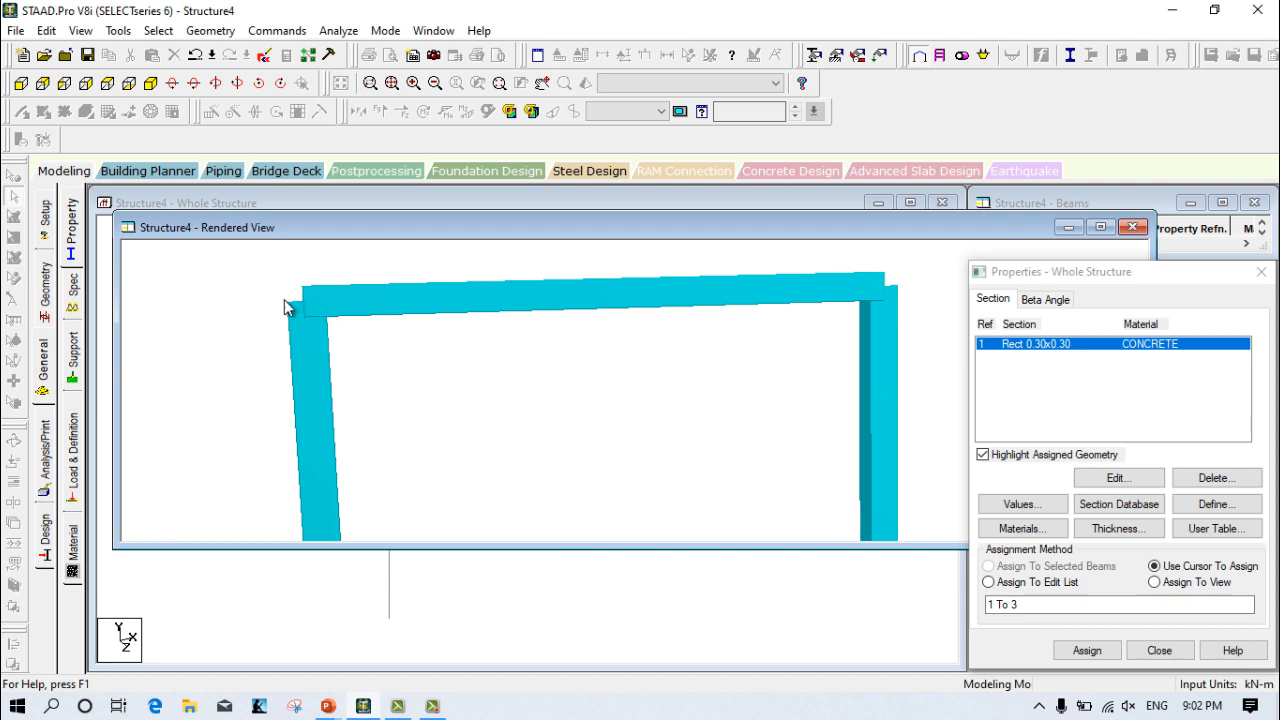
pyautogui.click(1133, 227)
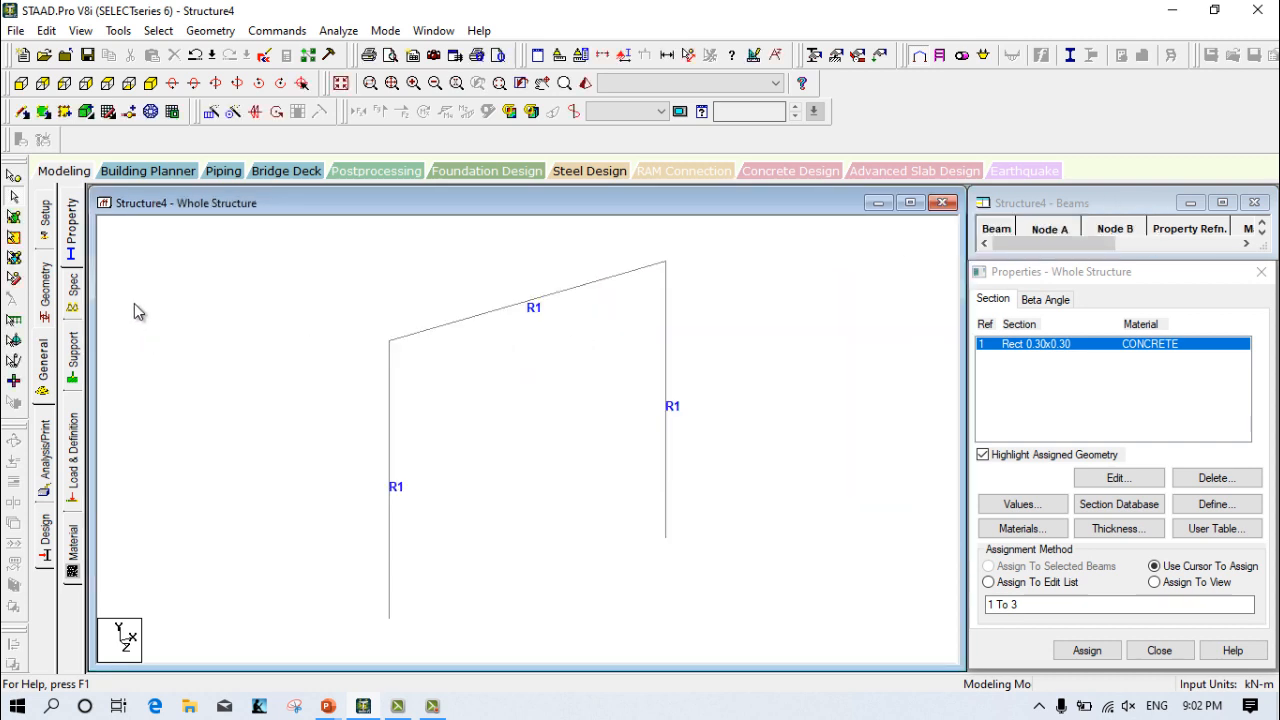
# Step: Assign a member offset of -0.15 m in global X to the start of the top beam
pyautogui.click(75, 292)
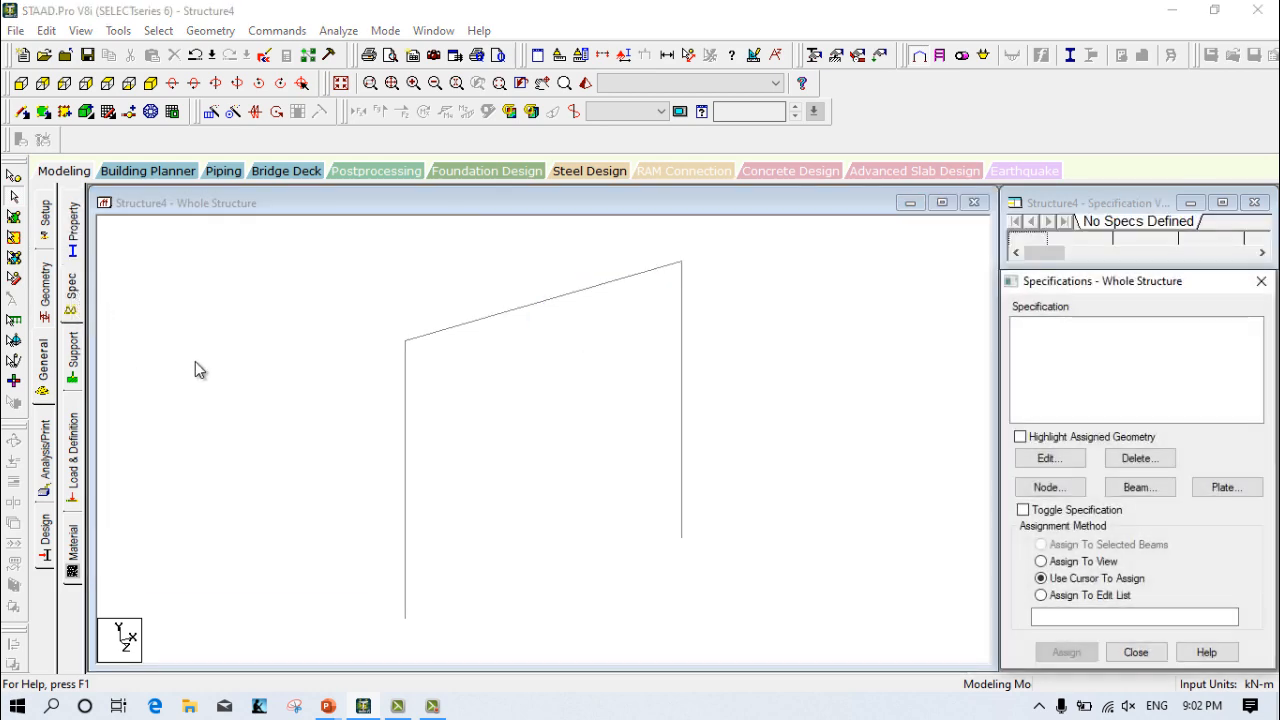
pyautogui.click(541, 301)
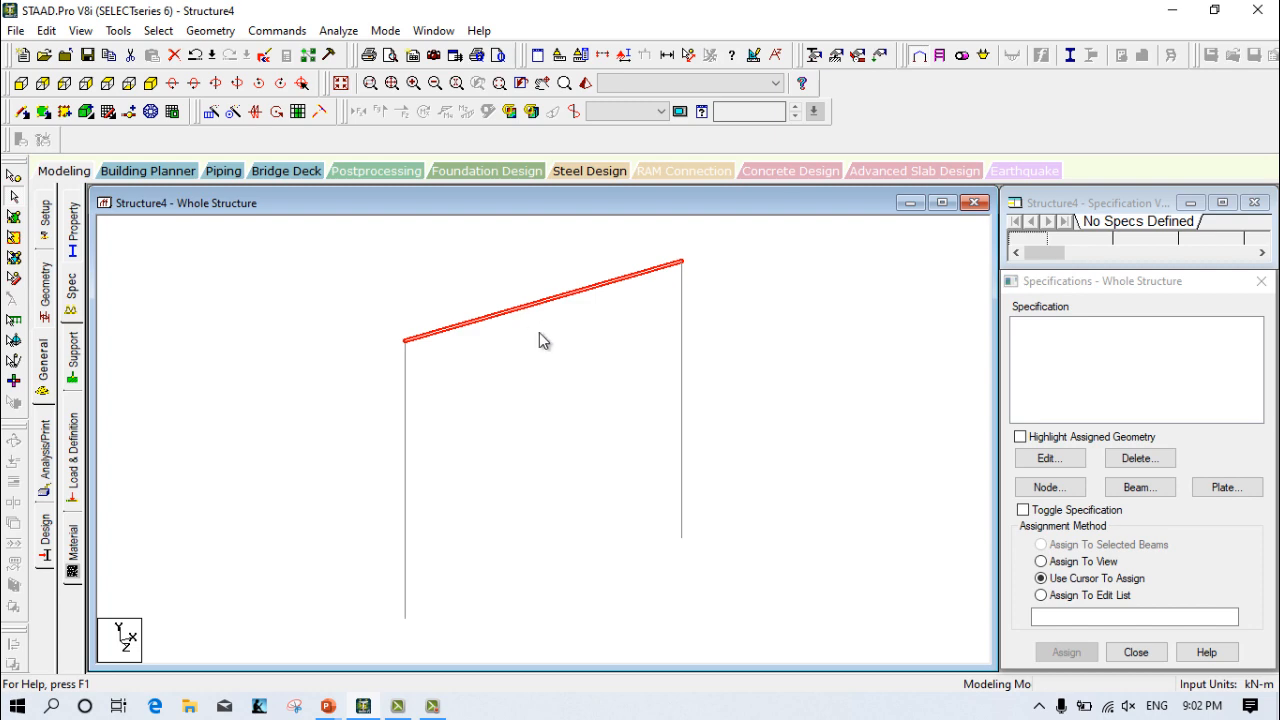
pyautogui.click(1145, 488)
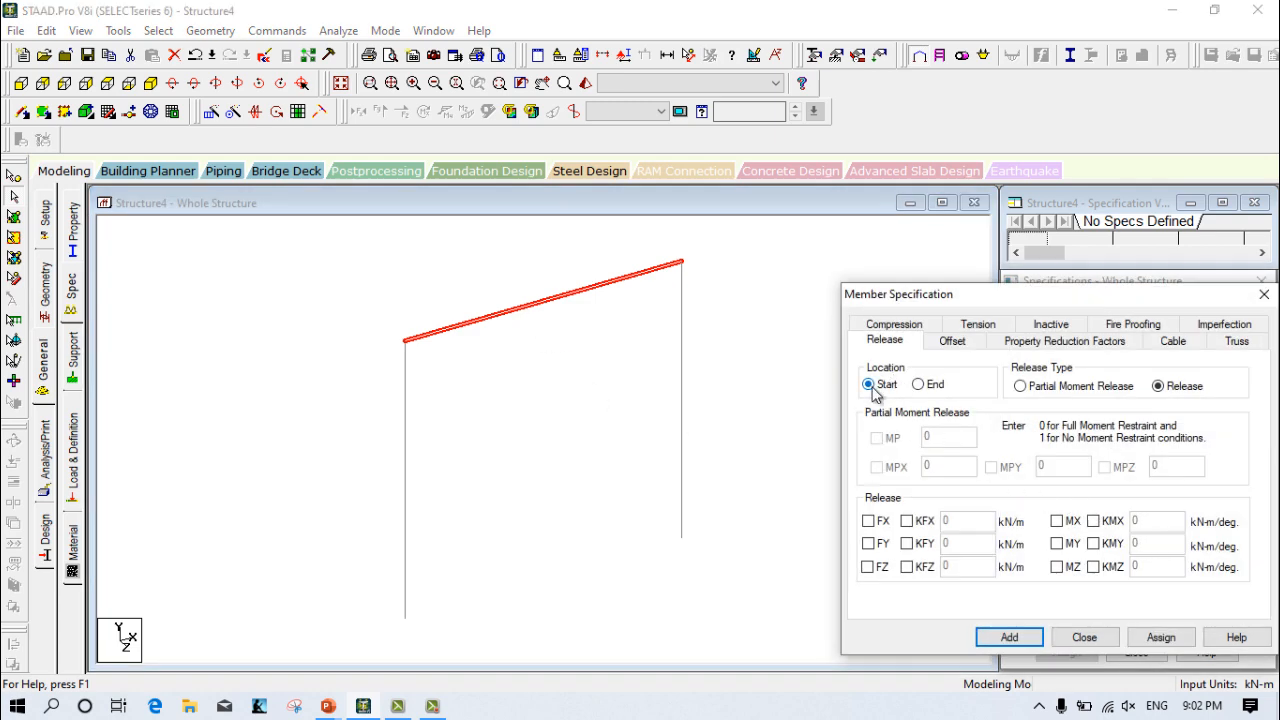
pyautogui.click(945, 346)
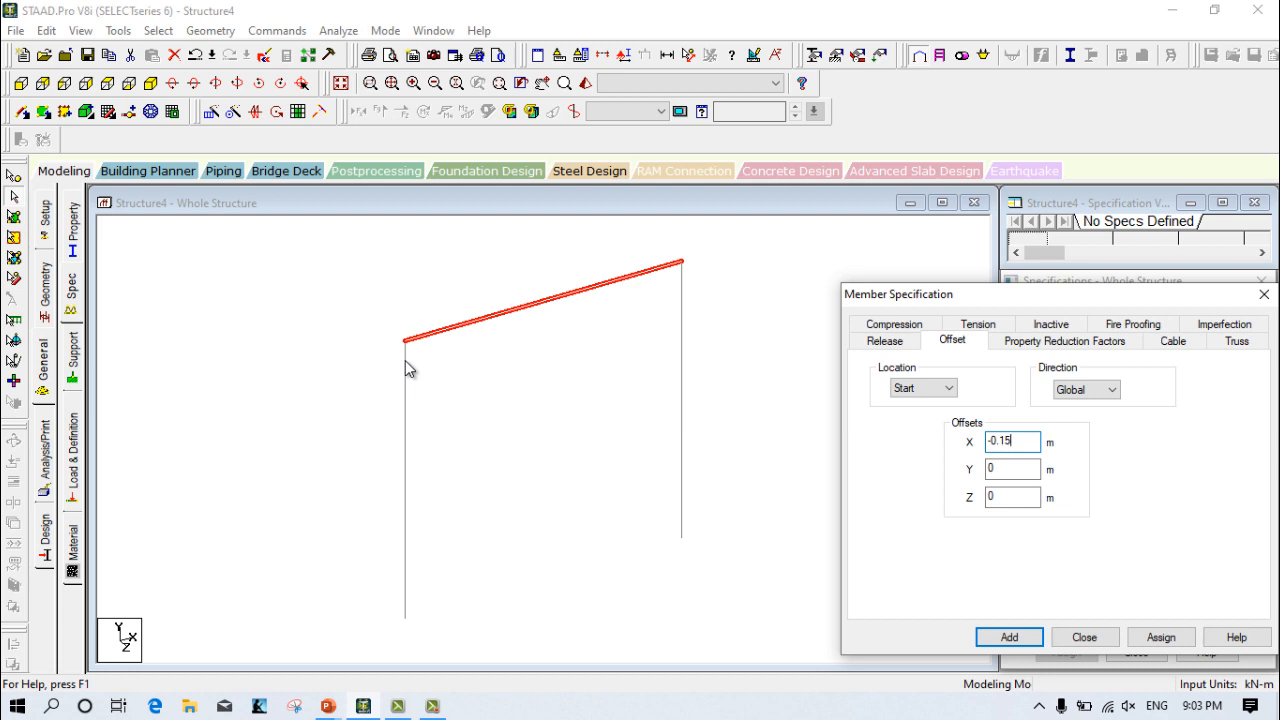
pyautogui.click(928, 390)
pyautogui.click(918, 404)
pyautogui.click(1161, 637)
pyautogui.click(794, 514)
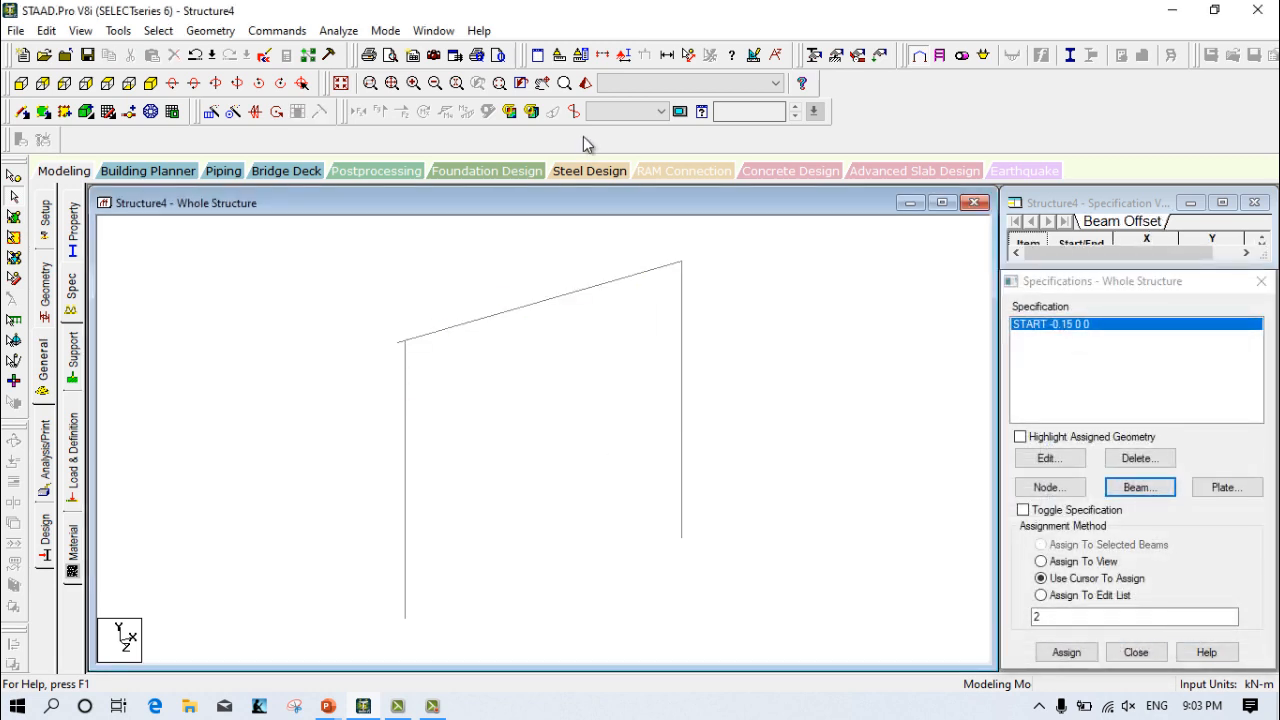
# Step: Inspect the top beam's start and end joints in the 3D rendered view, comparing the offset corner with the other one
pyautogui.click(585, 83)
pyautogui.moveTo(591, 357); pyautogui.dragTo(515, 395)
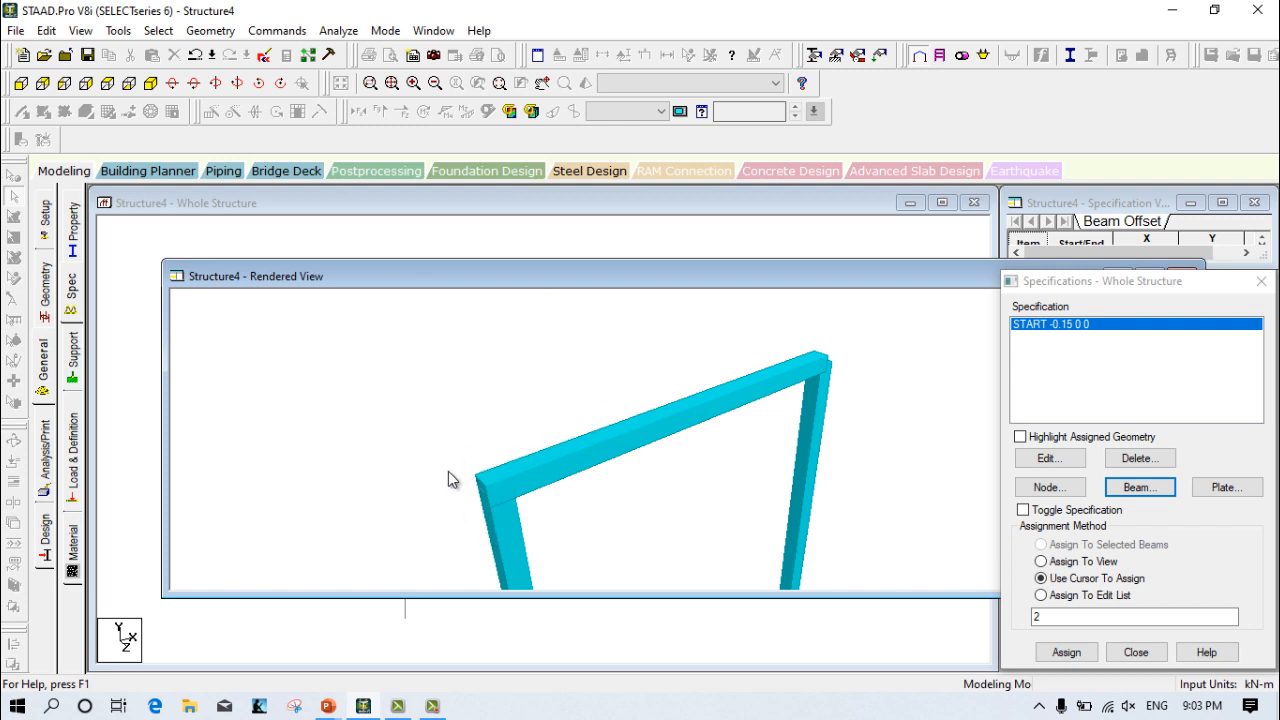
pyautogui.scroll(-2, 447, 472)
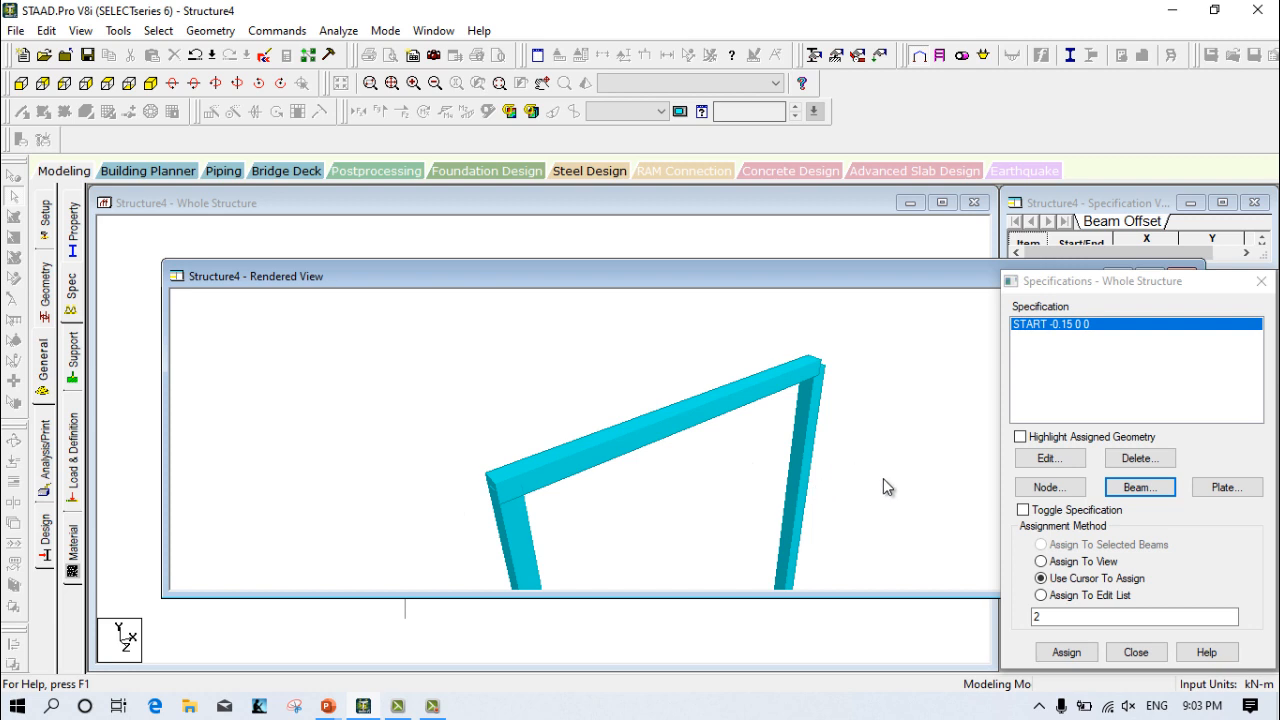
pyautogui.moveTo(883, 487); pyautogui.dragTo(879, 362)
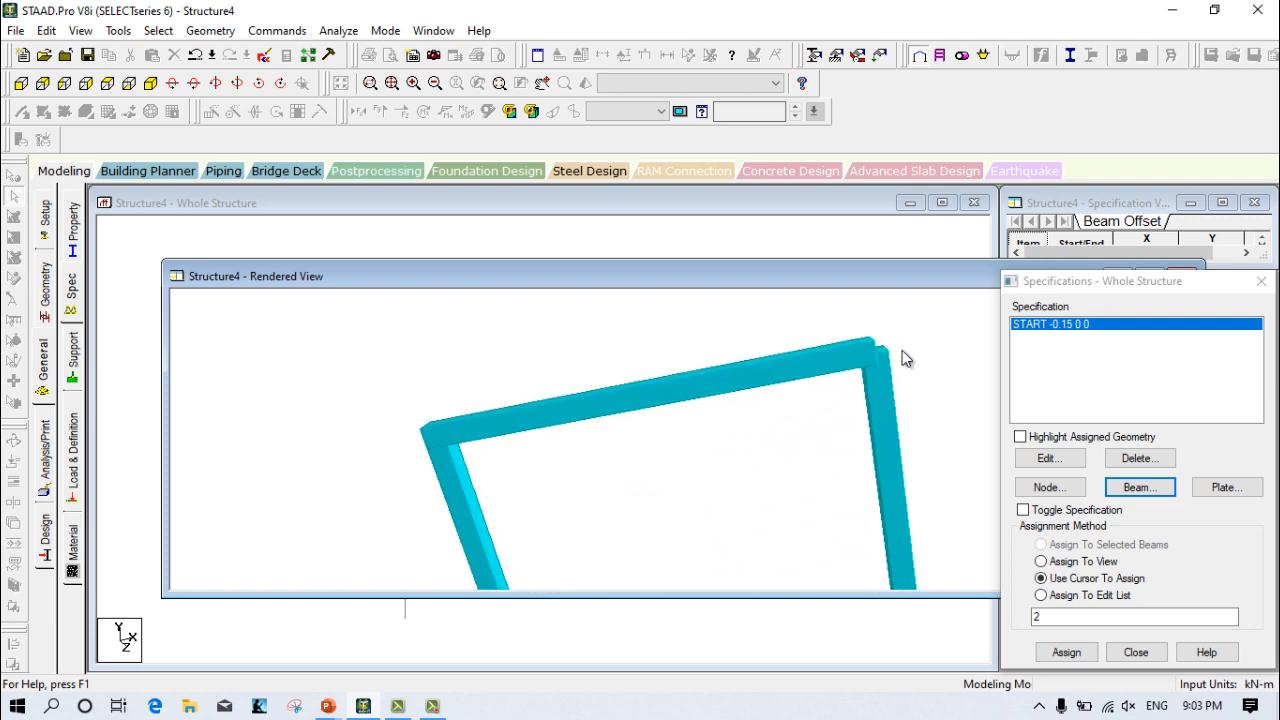
pyautogui.moveTo(918, 352); pyautogui.dragTo(866, 510)
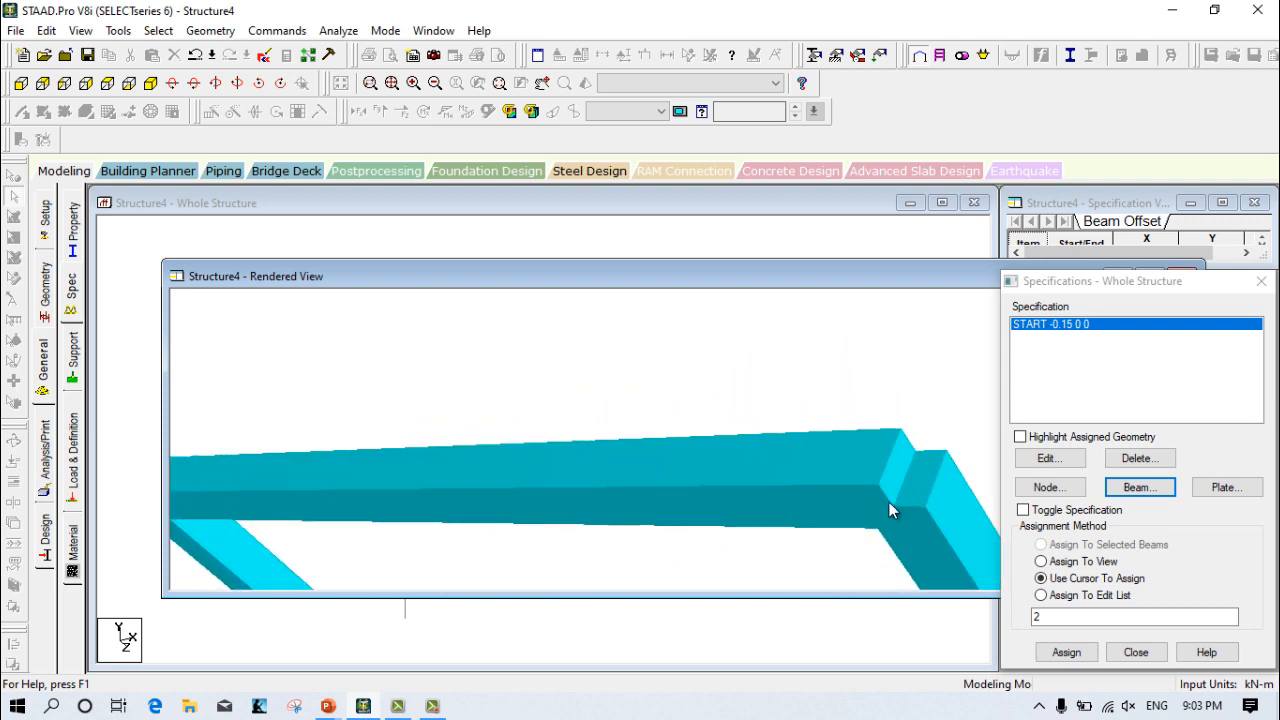
pyautogui.moveTo(906, 290); pyautogui.dragTo(760, 290)
pyautogui.click(851, 274)
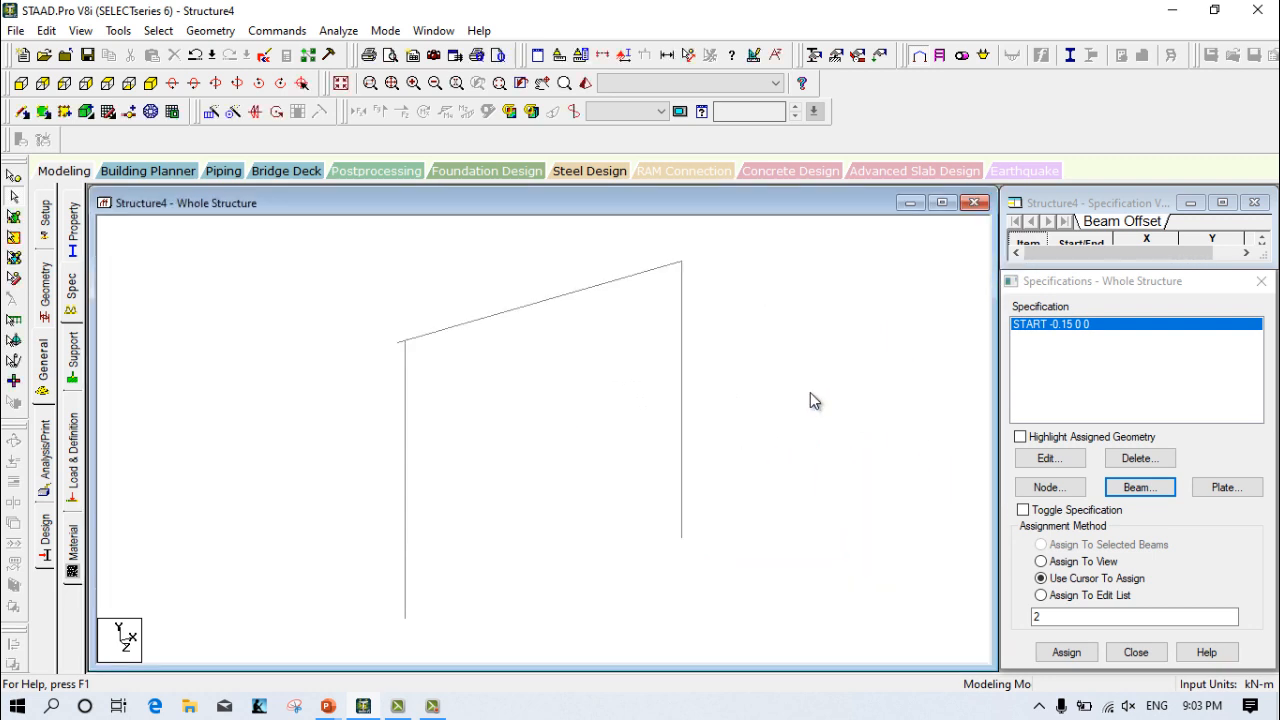
# Step: Assign a member offset of 0.15 m in global X to the end of the top beam
pyautogui.click(548, 301)
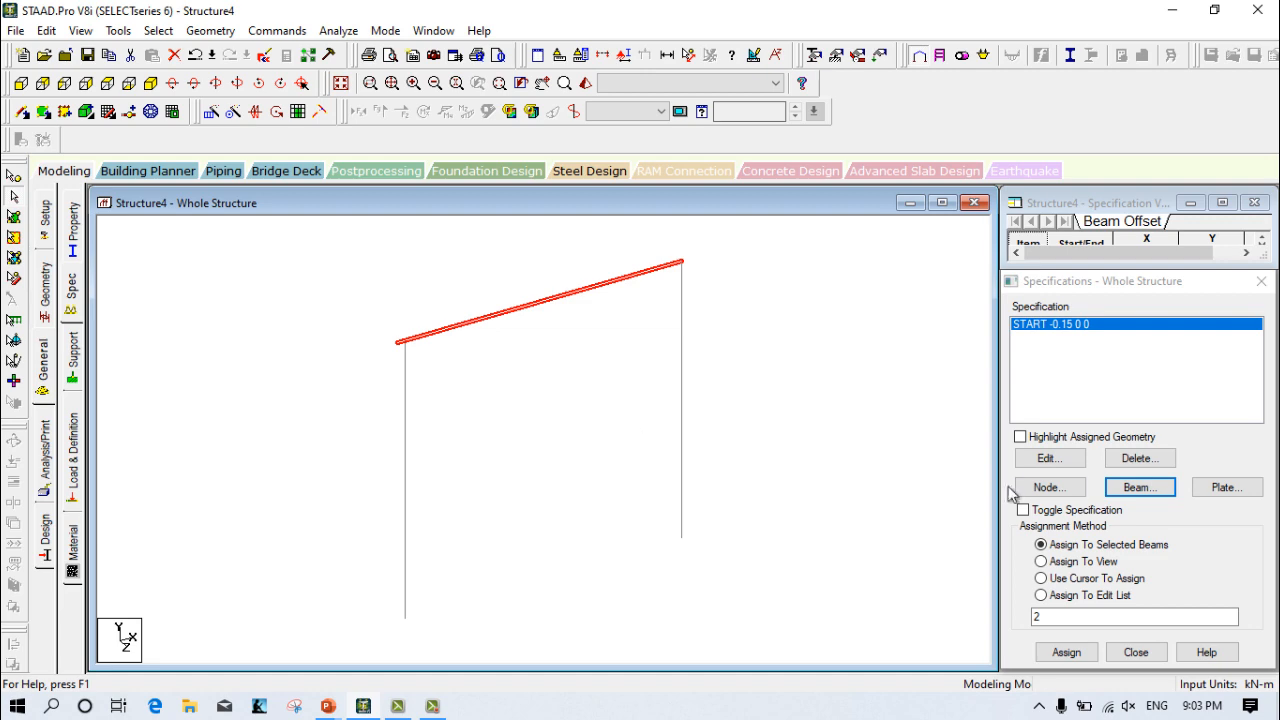
pyautogui.click(1135, 490)
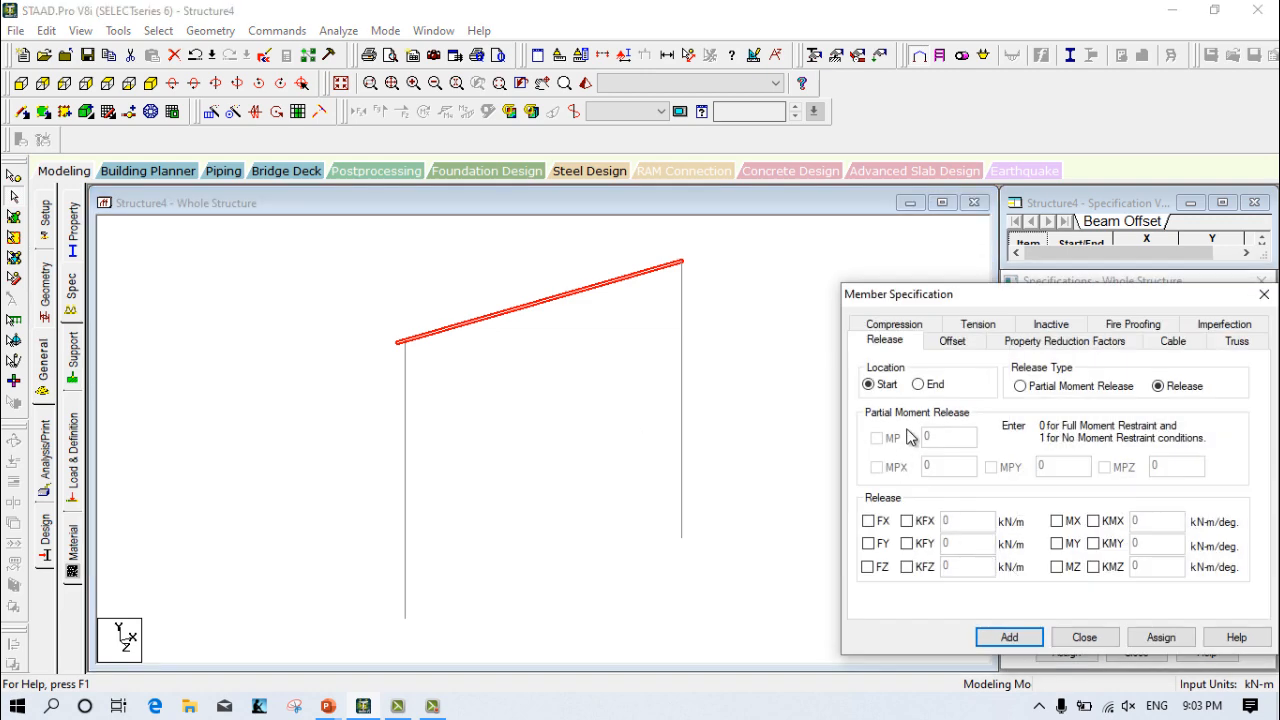
pyautogui.click(917, 385)
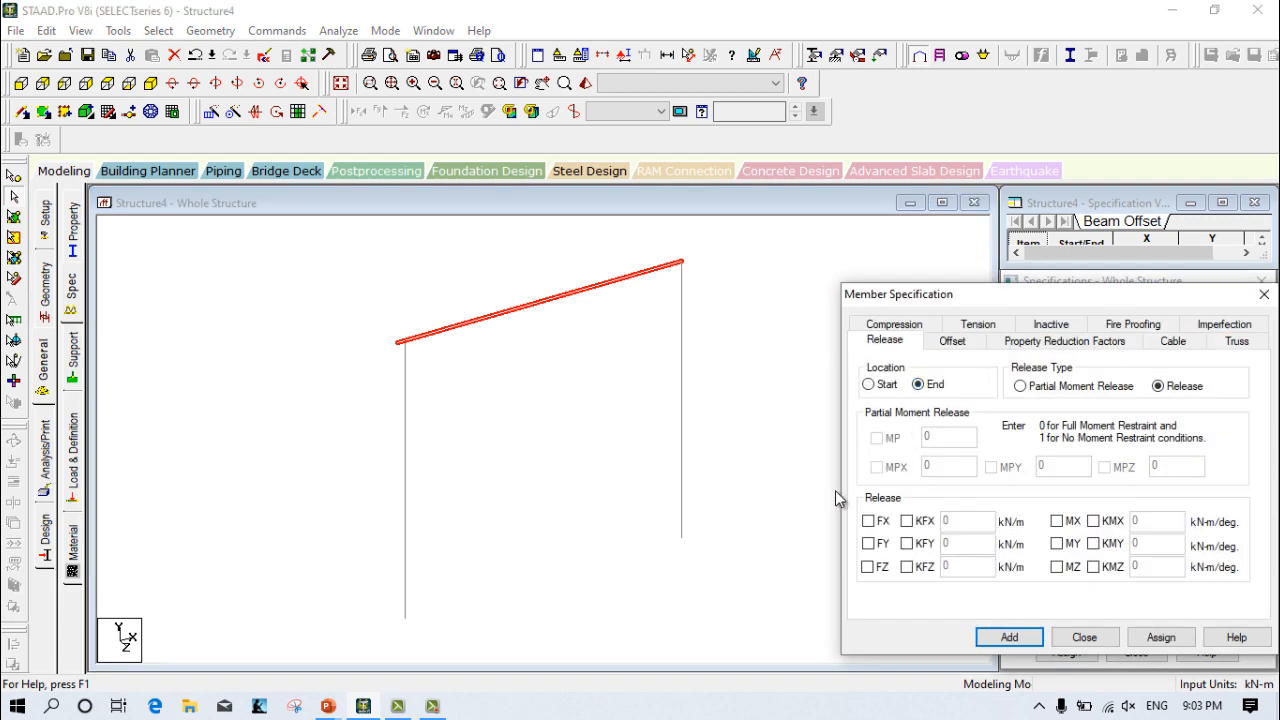
pyautogui.click(952, 341)
pyautogui.click(943, 389)
pyautogui.click(925, 417)
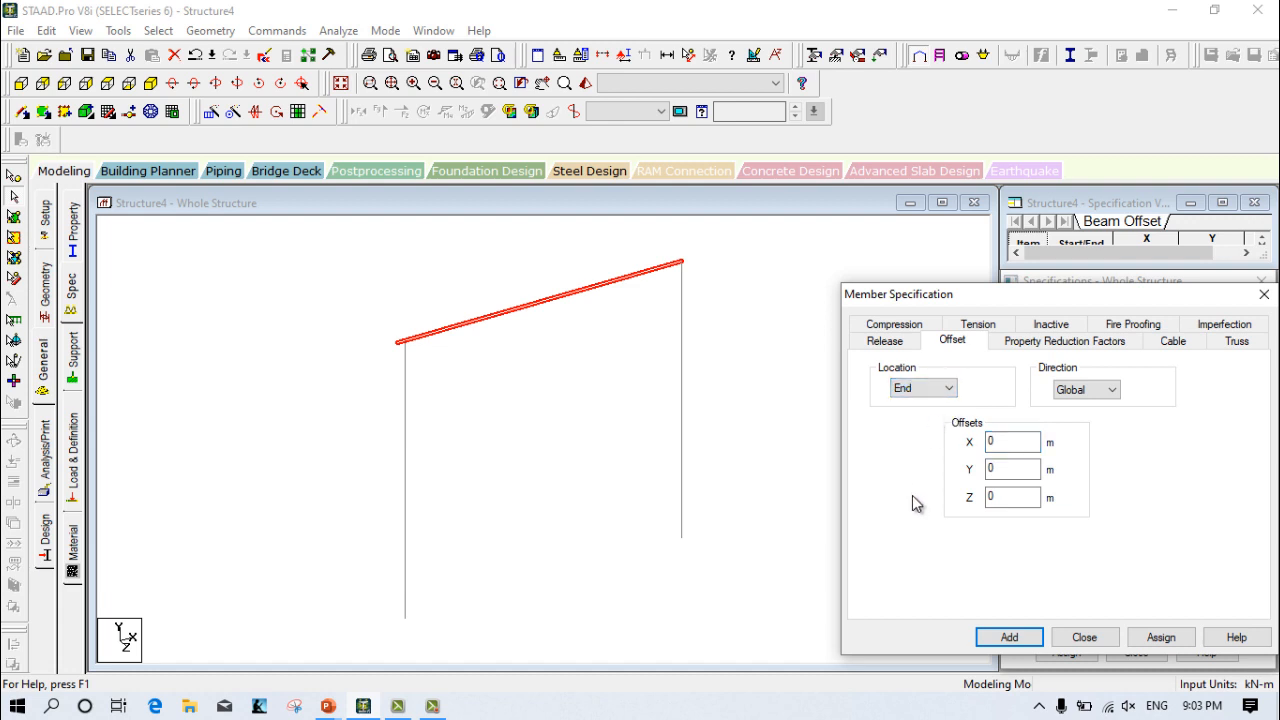
pyautogui.doubleClick(1008, 441)
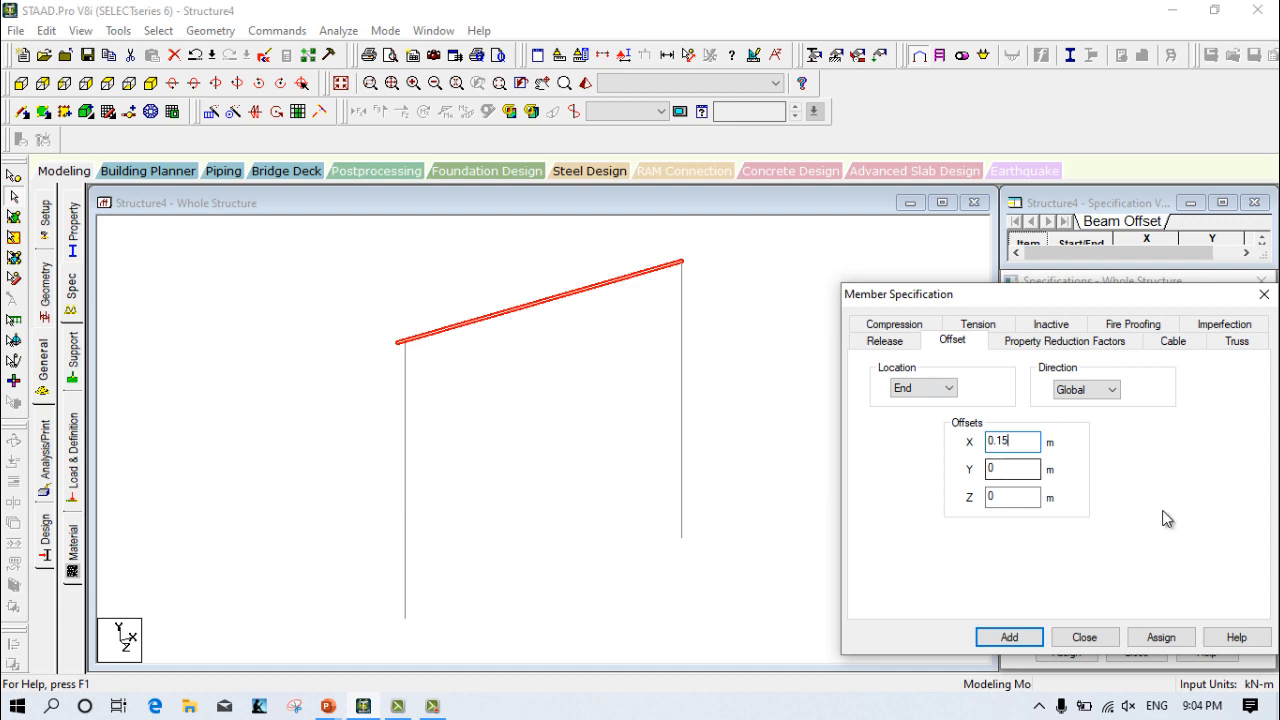
pyautogui.click(1165, 637)
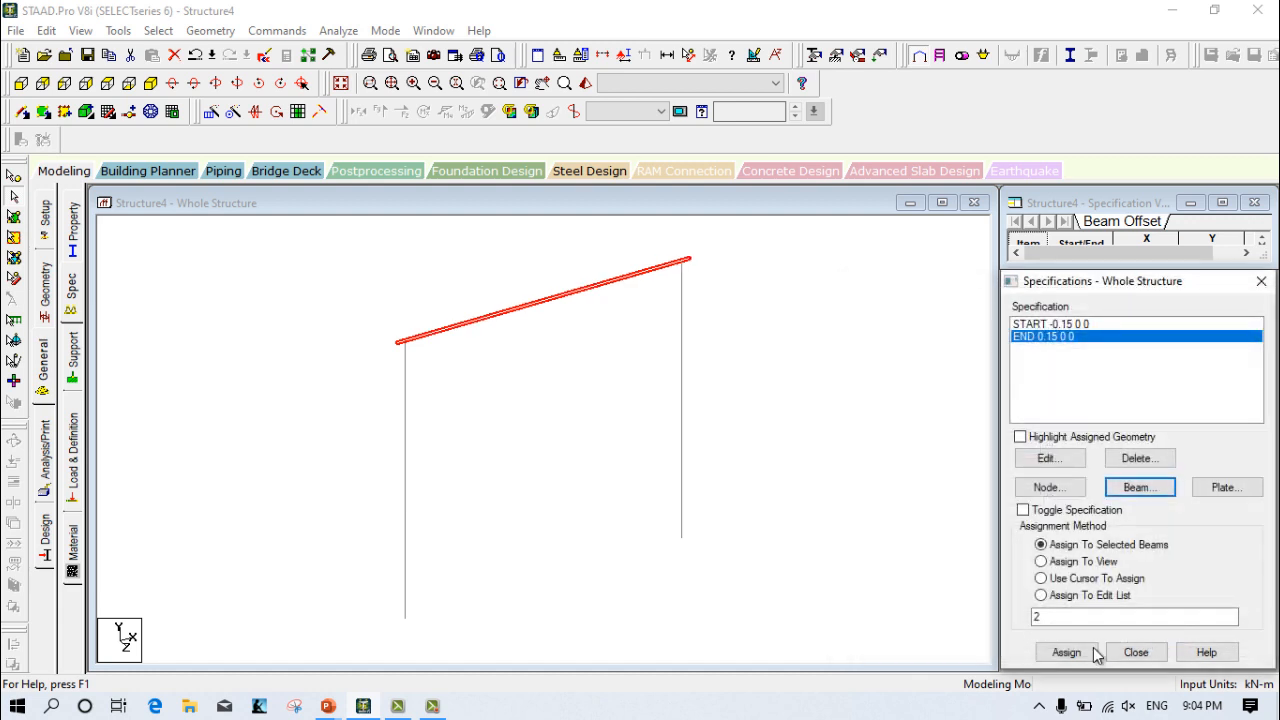
pyautogui.click(823, 535)
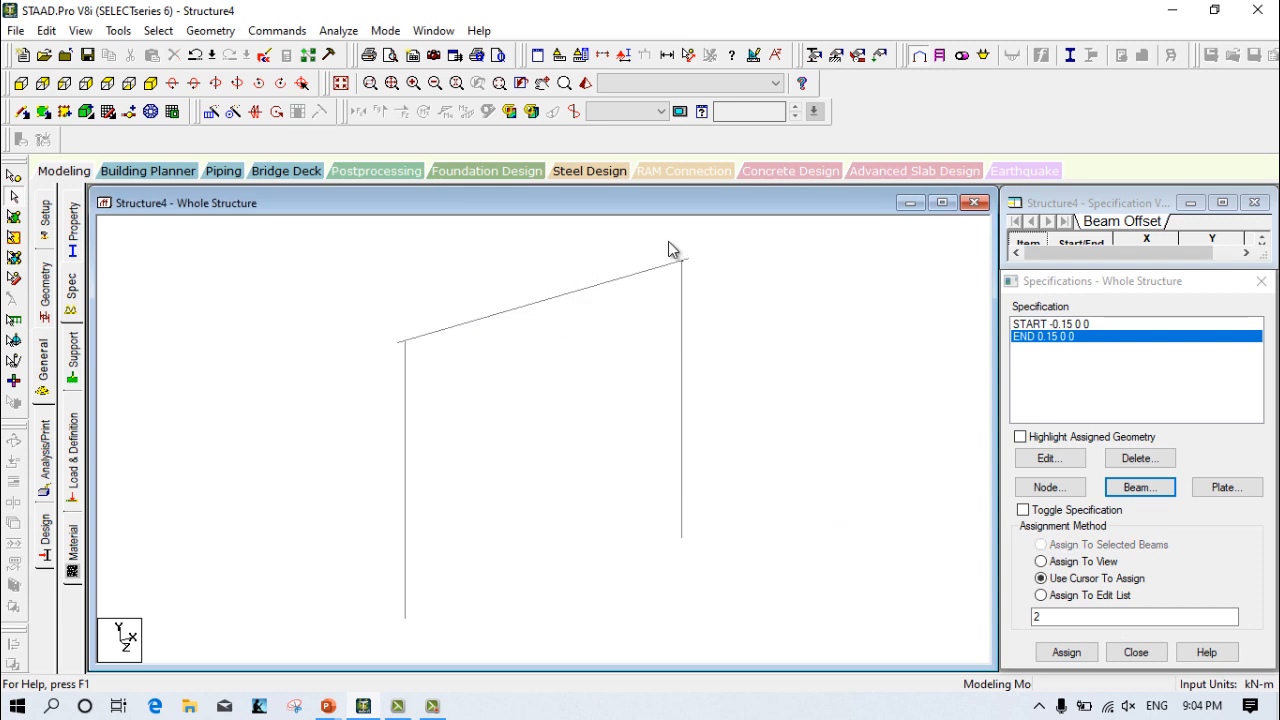
# Step: Check both upper corners of the frame in the 3D rendered view with the start and end offsets applied
pyautogui.click(585, 83)
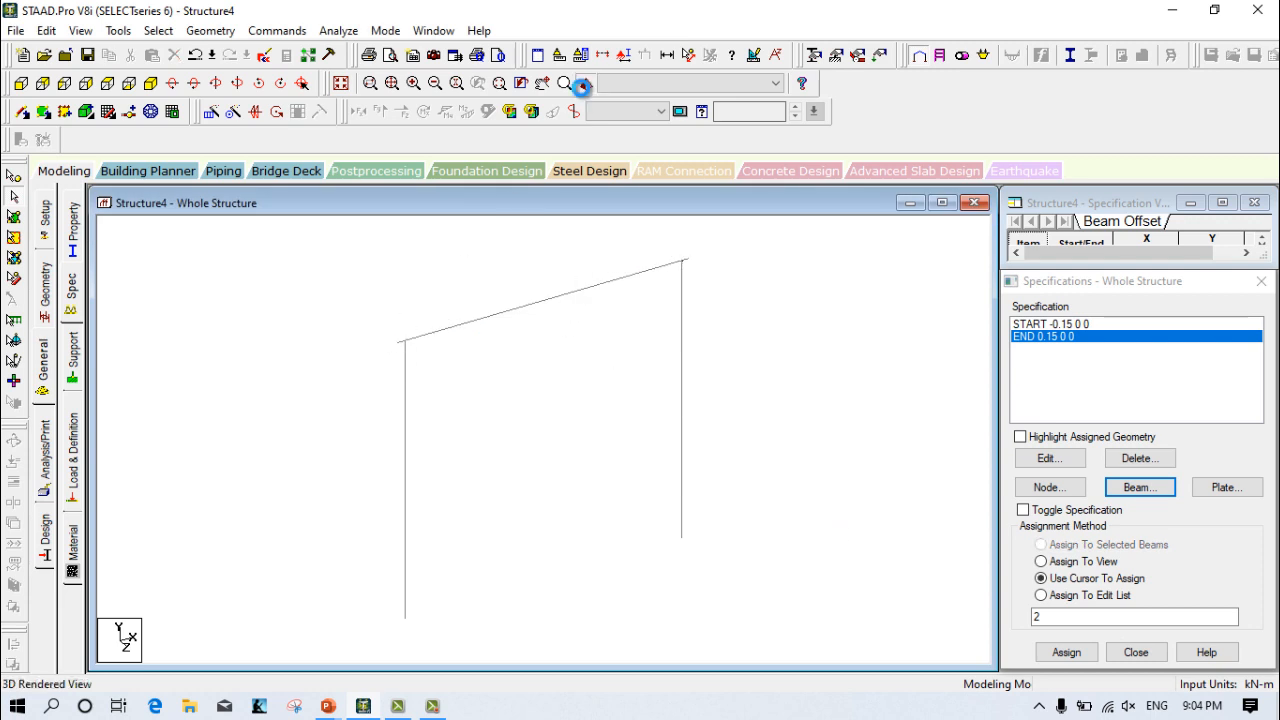
pyautogui.moveTo(871, 456); pyautogui.dragTo(641, 415)
pyautogui.scroll(3, 572, 364)
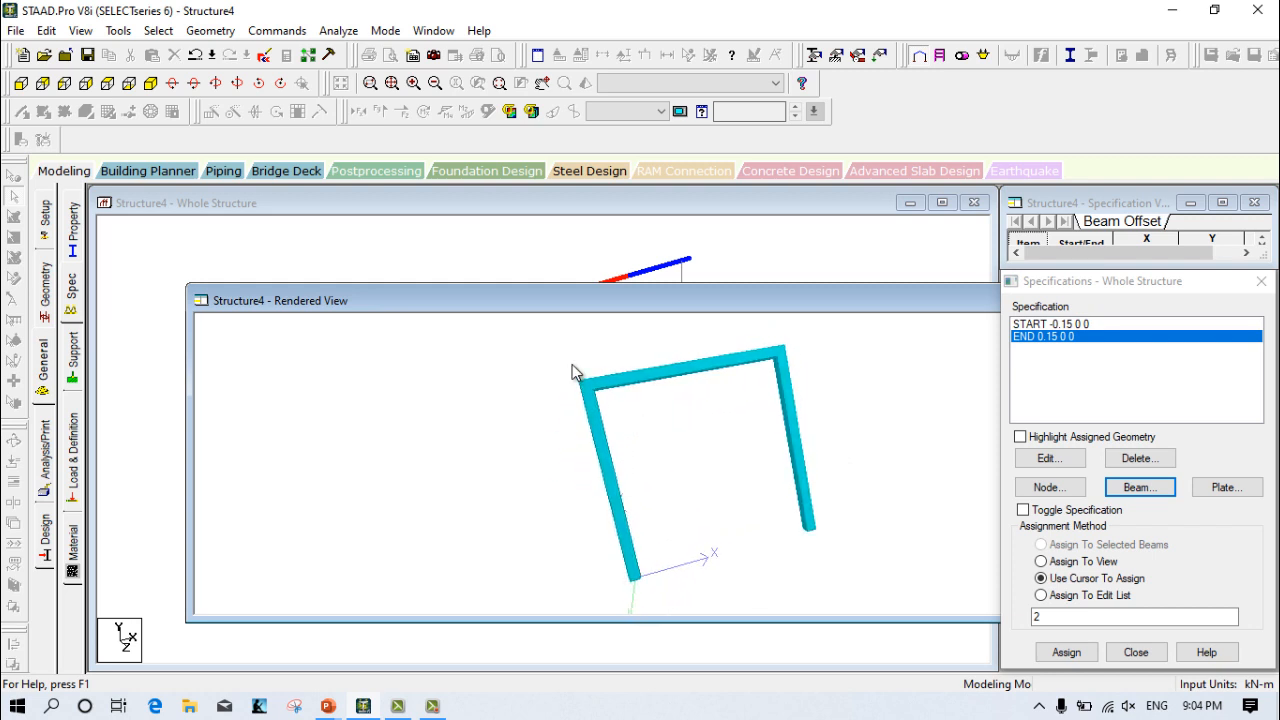
pyautogui.moveTo(648, 411); pyautogui.dragTo(640, 468, button='middle')
pyautogui.moveTo(640, 468); pyautogui.dragTo(920, 397)
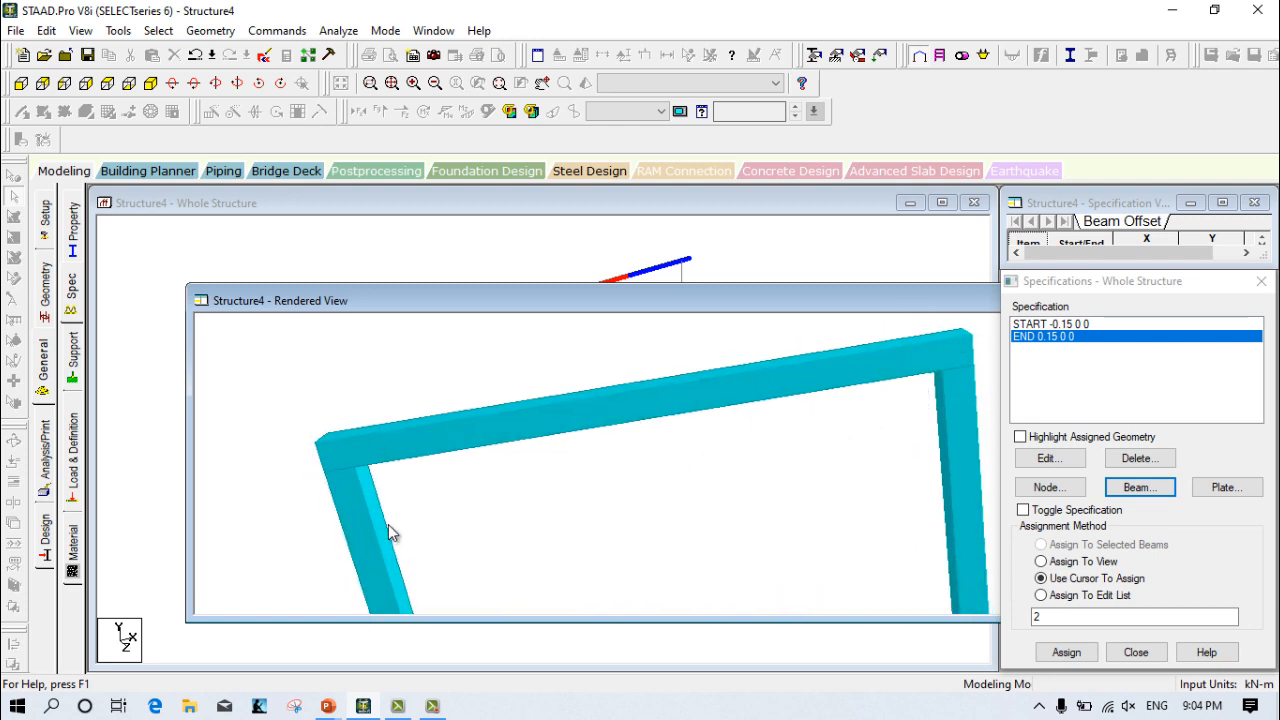
pyautogui.moveTo(391, 527); pyautogui.dragTo(652, 460)
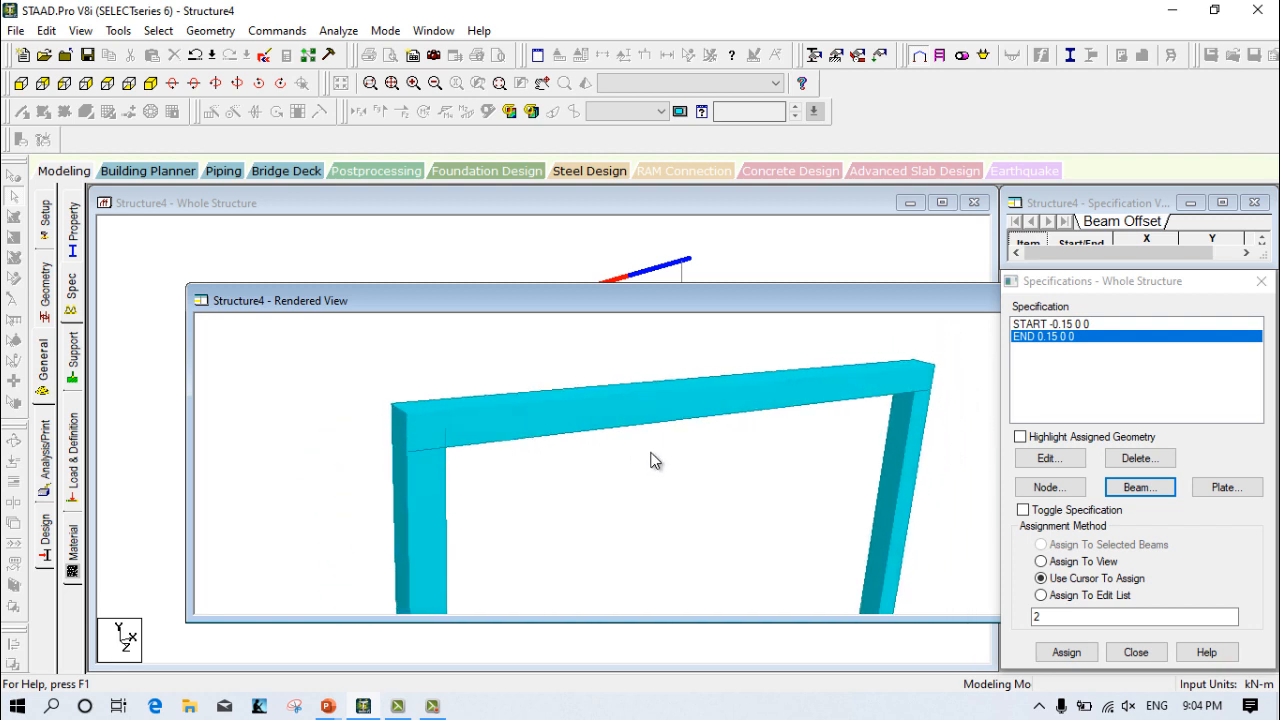